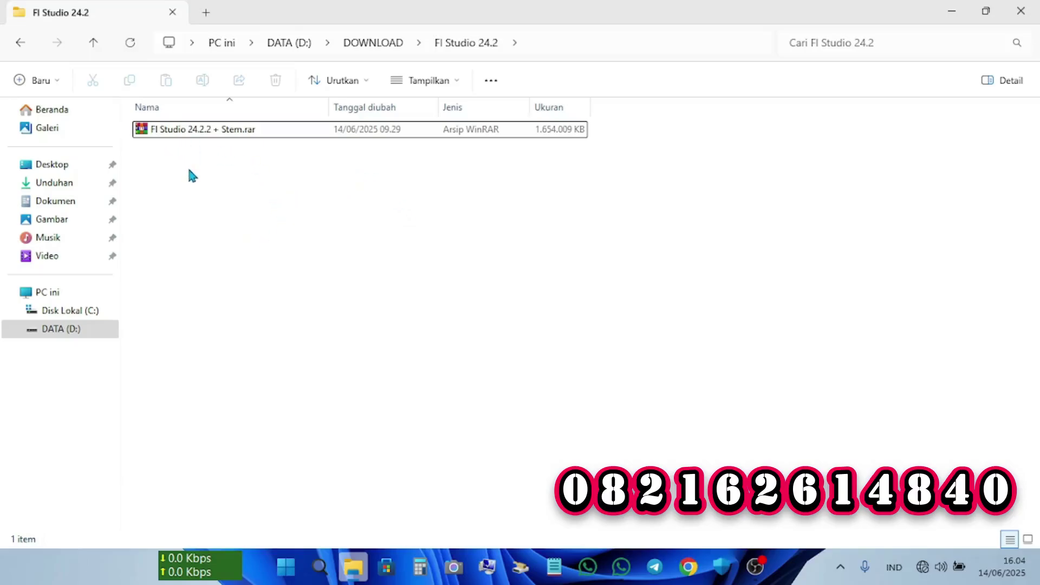
Extract the Fl Studio 24.2.2 + Stem.rar archive with WinRAR into a folder of the same name
left_click(157, 137)
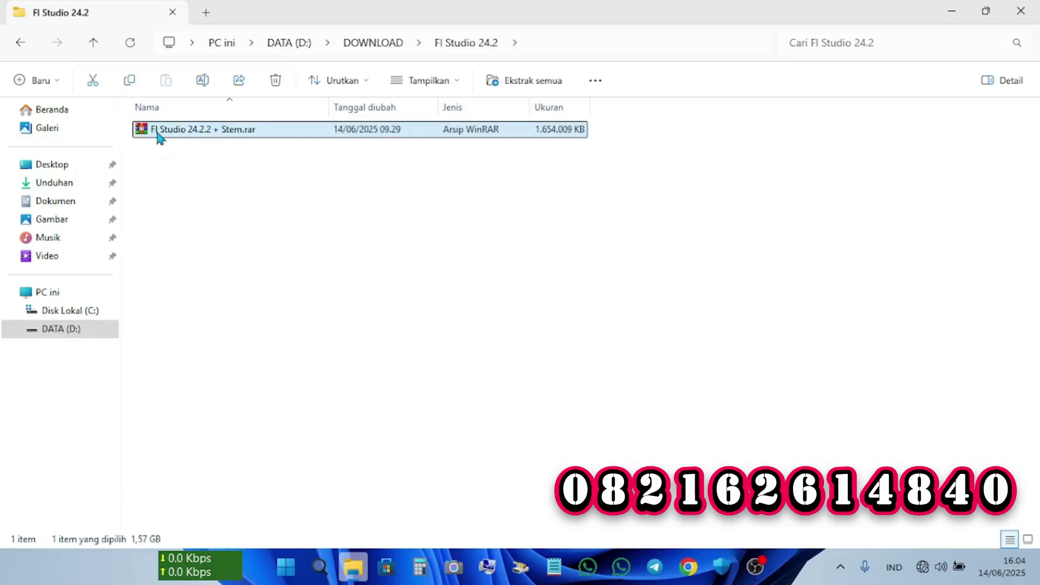
right_click(158, 138)
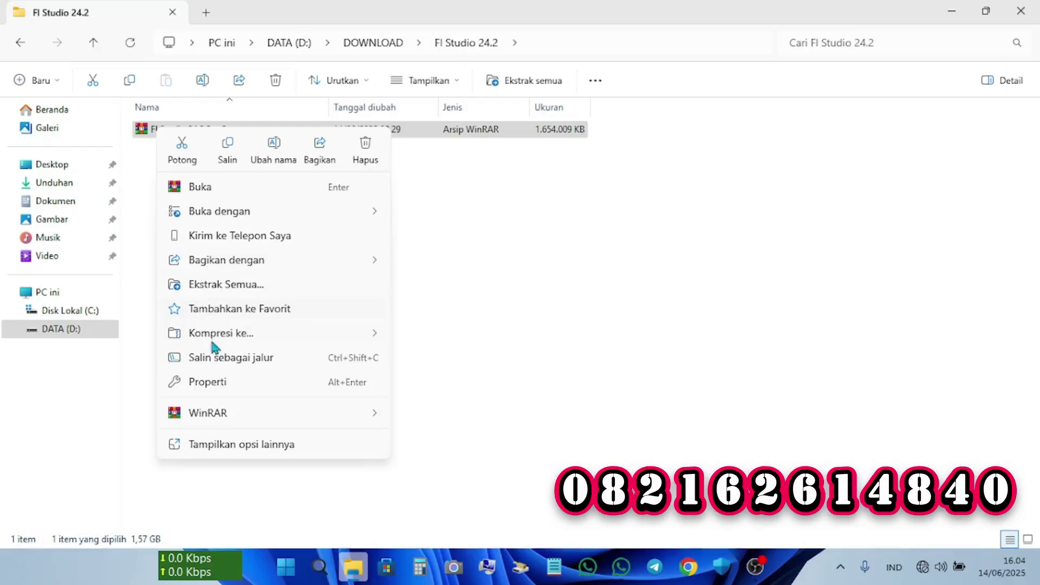
mouse_move(213, 426)
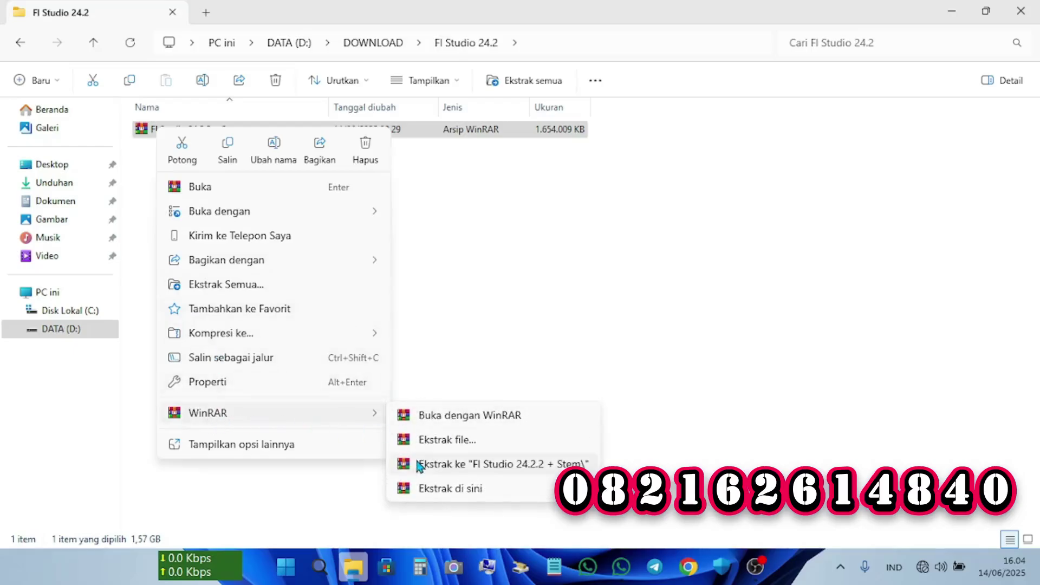
left_click(458, 467)
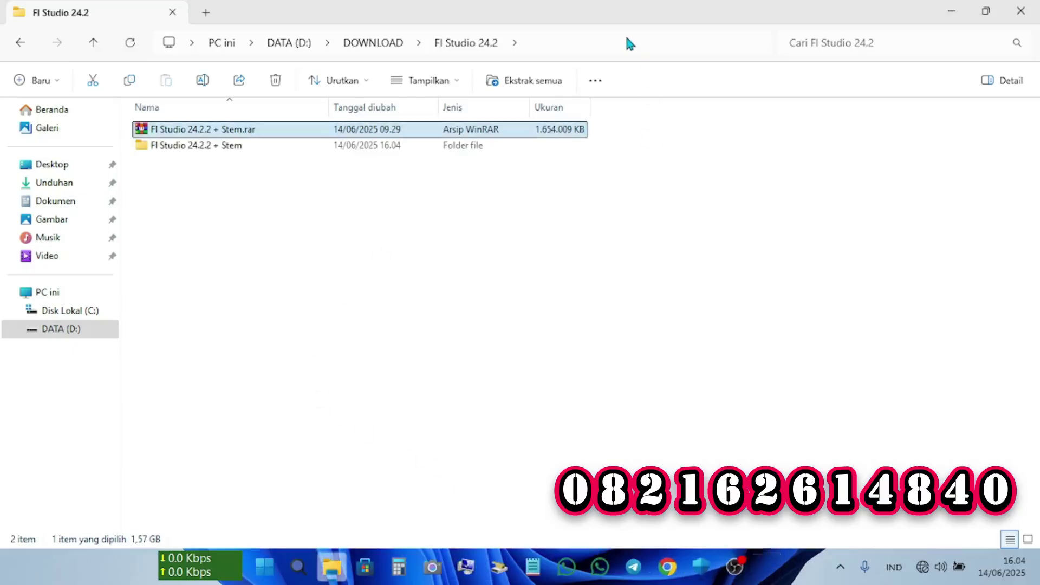
Open the extracted Fl Studio 24.2.2 + Stem folder and view PASSWORD.txt for the archive password
double_click(461, 146)
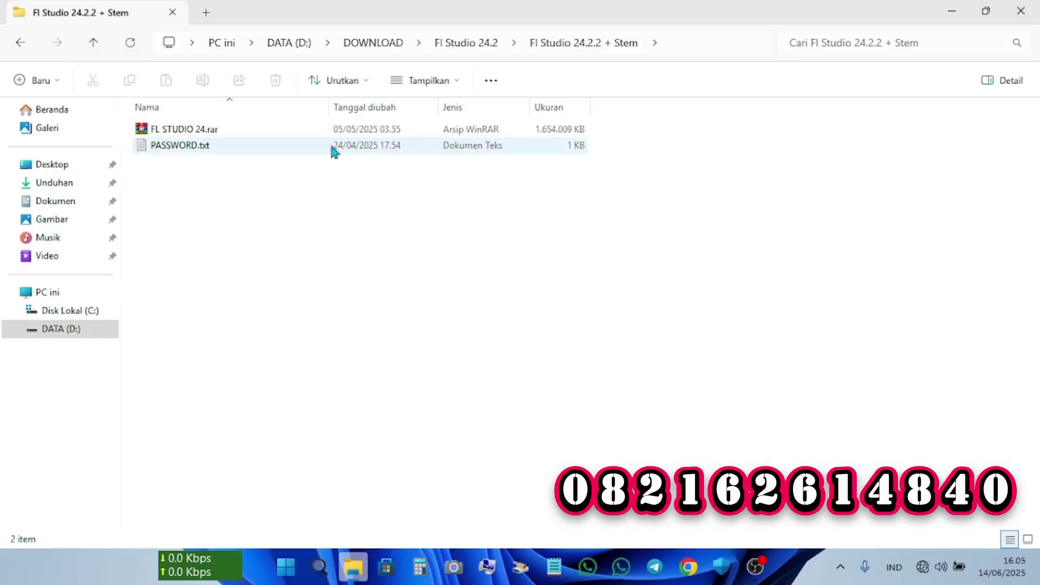
double_click(225, 152)
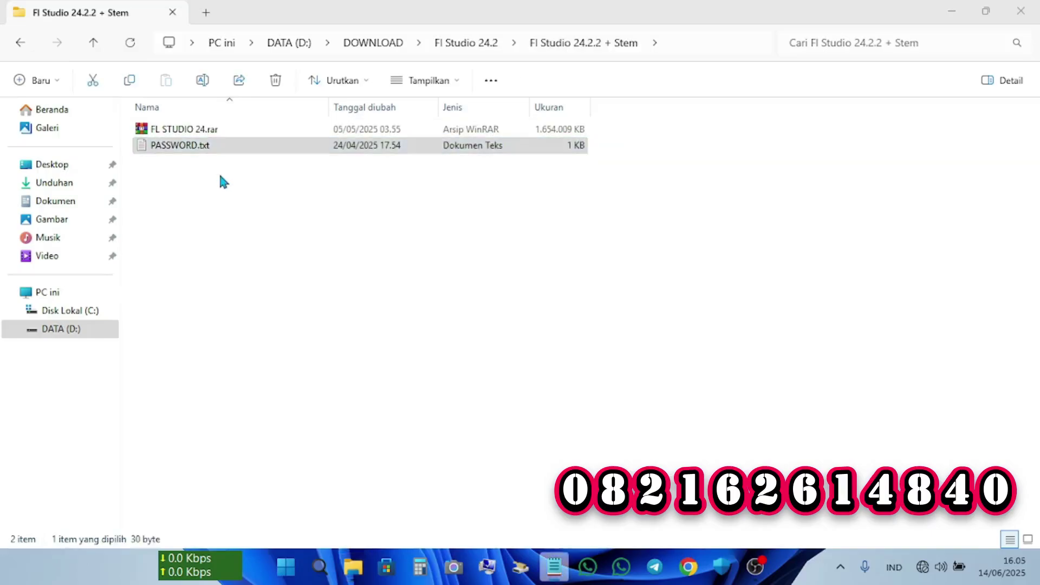
left_click(171, 131)
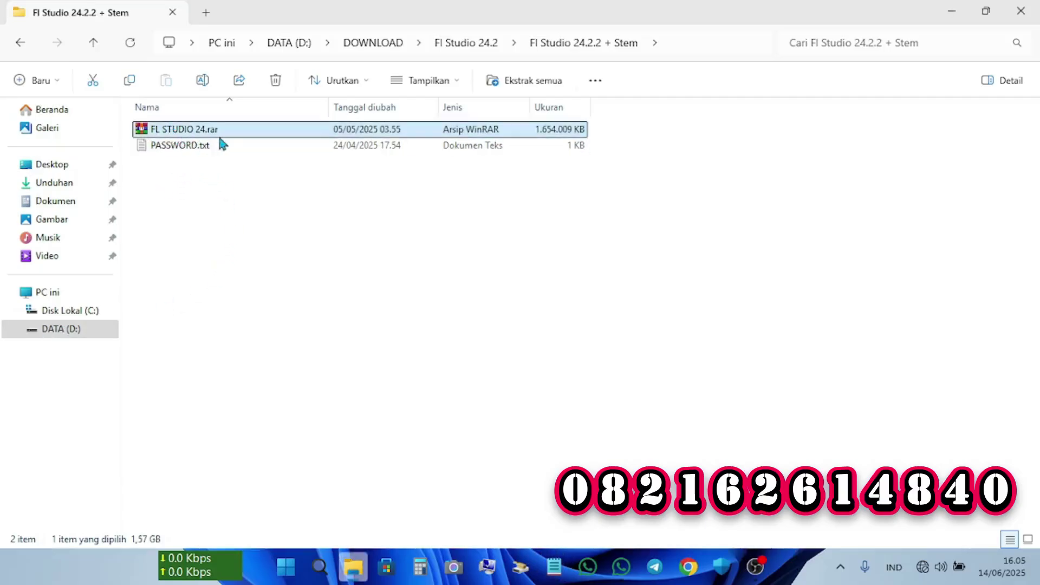
left_click(302, 293)
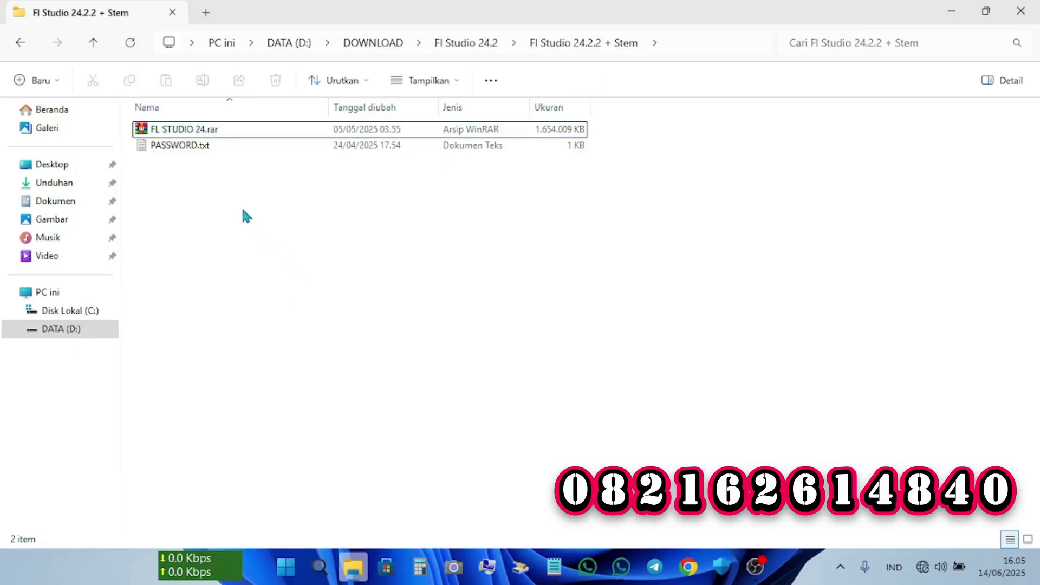
Extract FL STUDIO 24.rar with WinRAR into its own folder, hiding the password characters and pasting the archive password
left_click(175, 134)
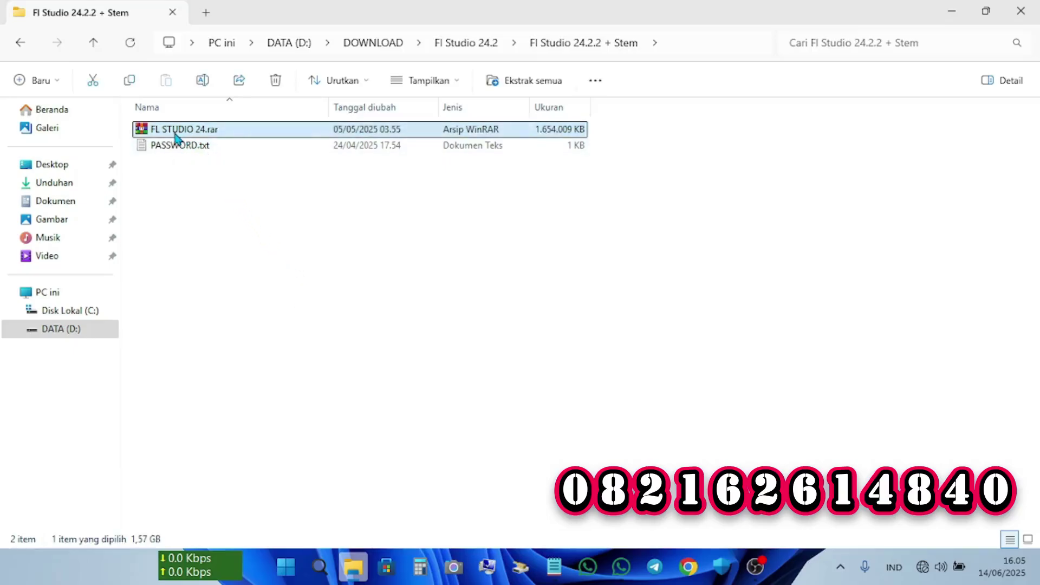
right_click(175, 137)
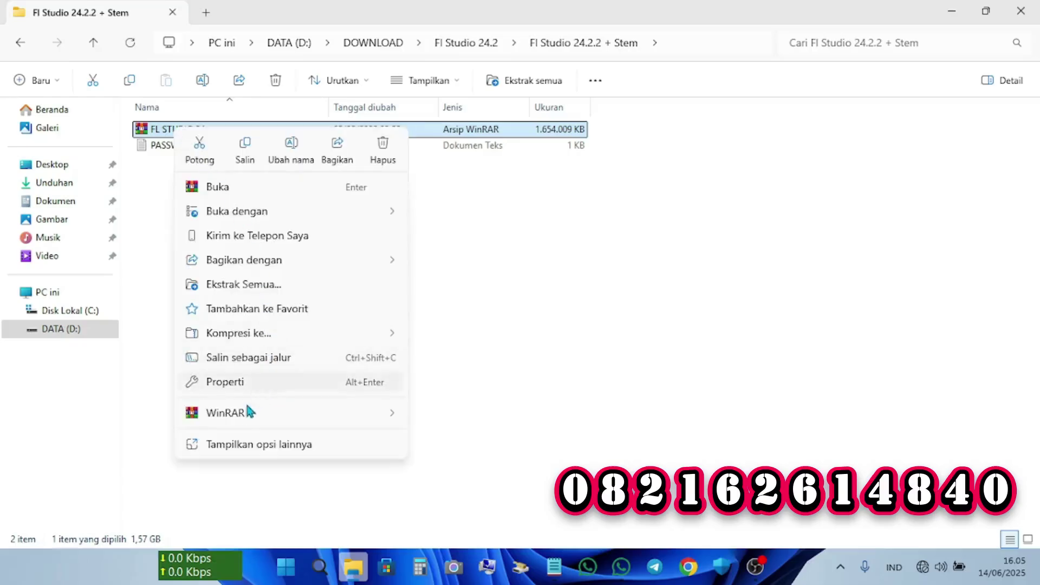
mouse_move(209, 413)
left_click(458, 466)
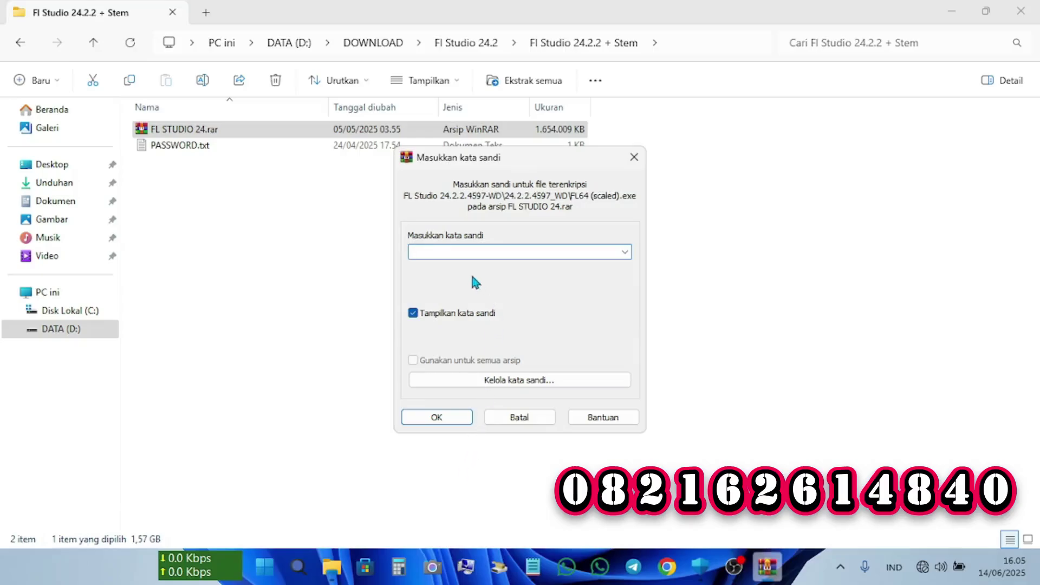
left_click(416, 313)
key("ctrl+v")
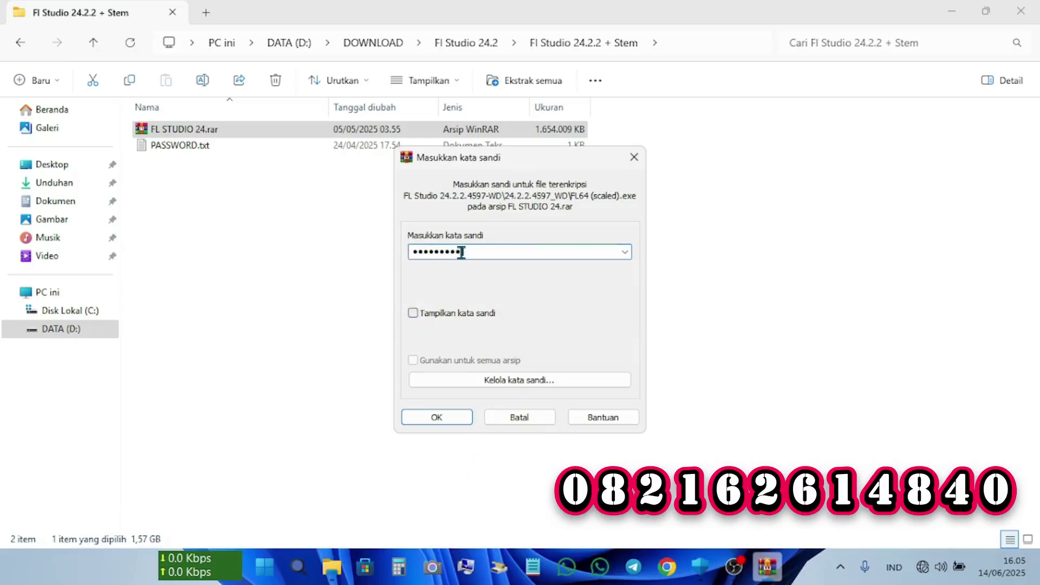
left_click(444, 418)
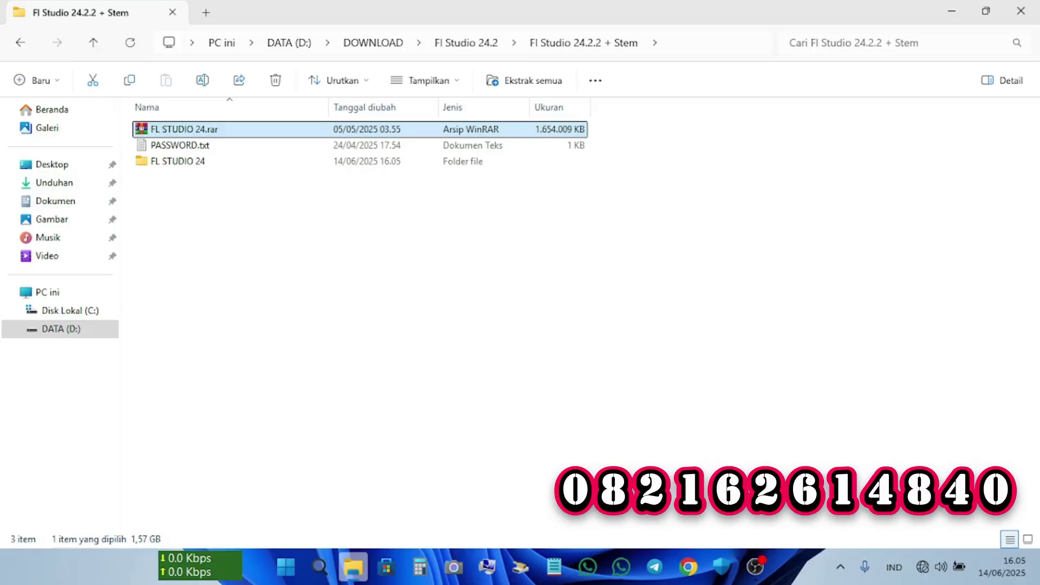
Open the extracted FL STUDIO 24 folder and read the installation instructions text file
double_click(191, 165)
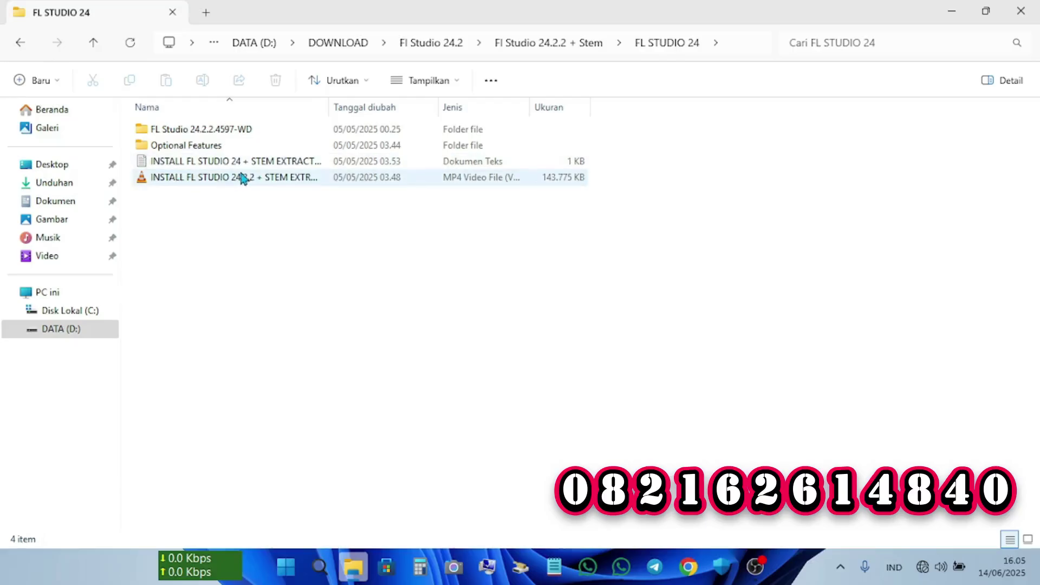
left_click(179, 183)
left_click(207, 217)
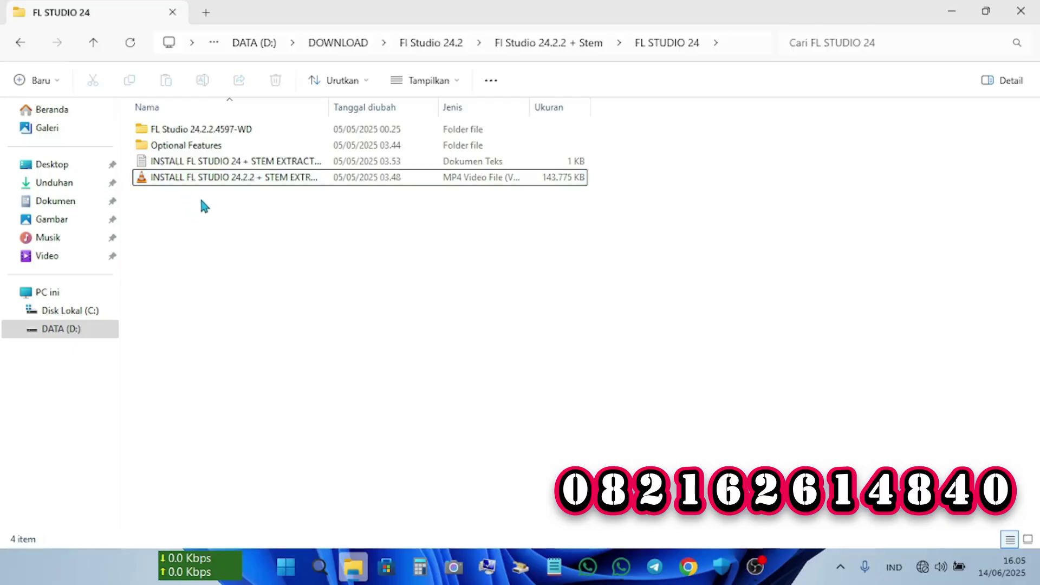
left_click(214, 164)
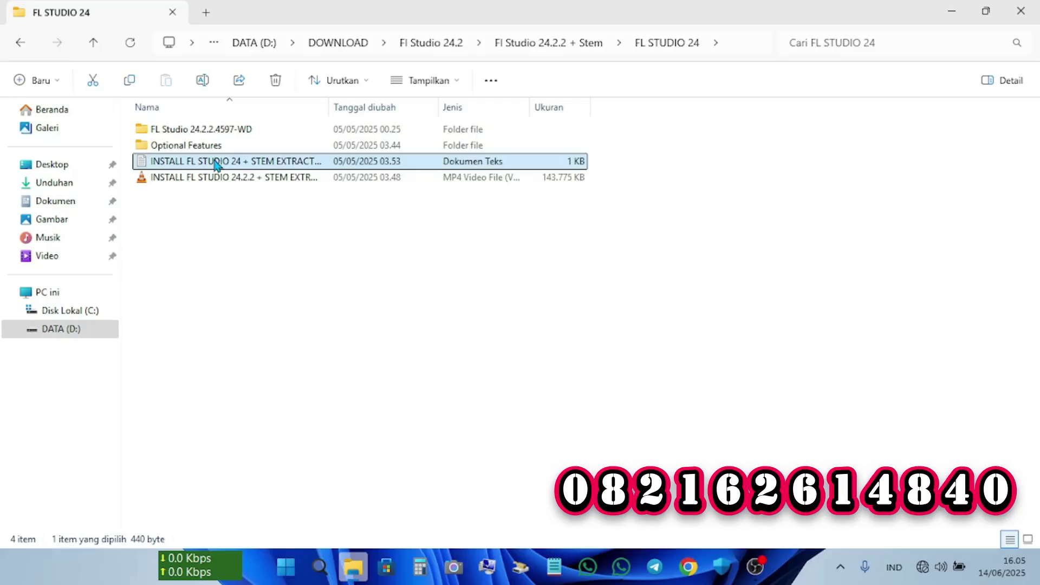
double_click(215, 164)
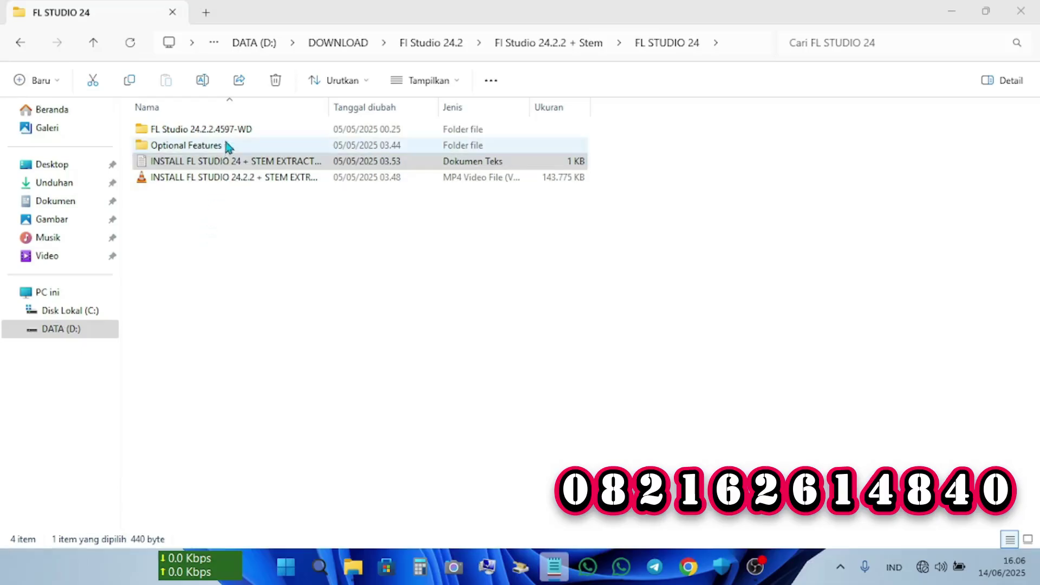
Open the FL Studio 24.2.2.4597-WD folder and launch the flstudio_win64_24.2.2.4597.exe installer
double_click(202, 130)
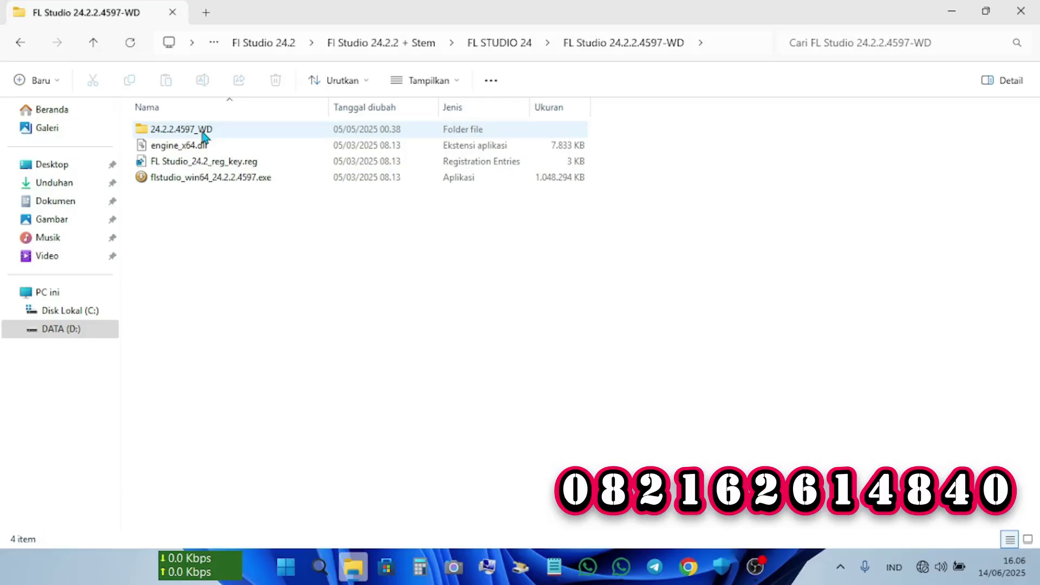
left_click(173, 184)
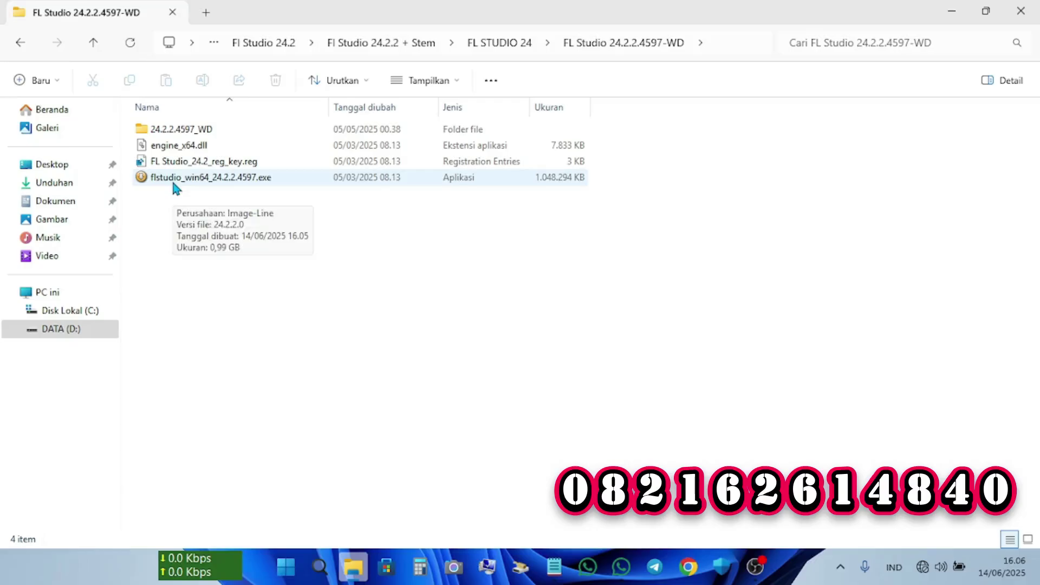
left_click(176, 185)
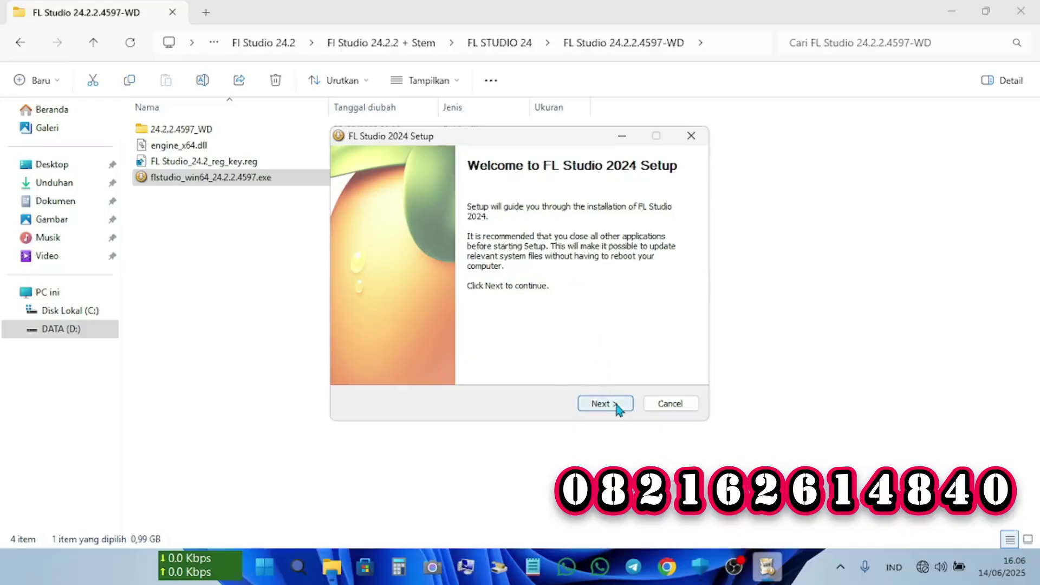
Accept the licence and install FL Studio 2024 for all users with the preset components, placing program and plugins in D:\PROGRAM WINDOWS 10\FL Studio 2024
left_click(618, 407)
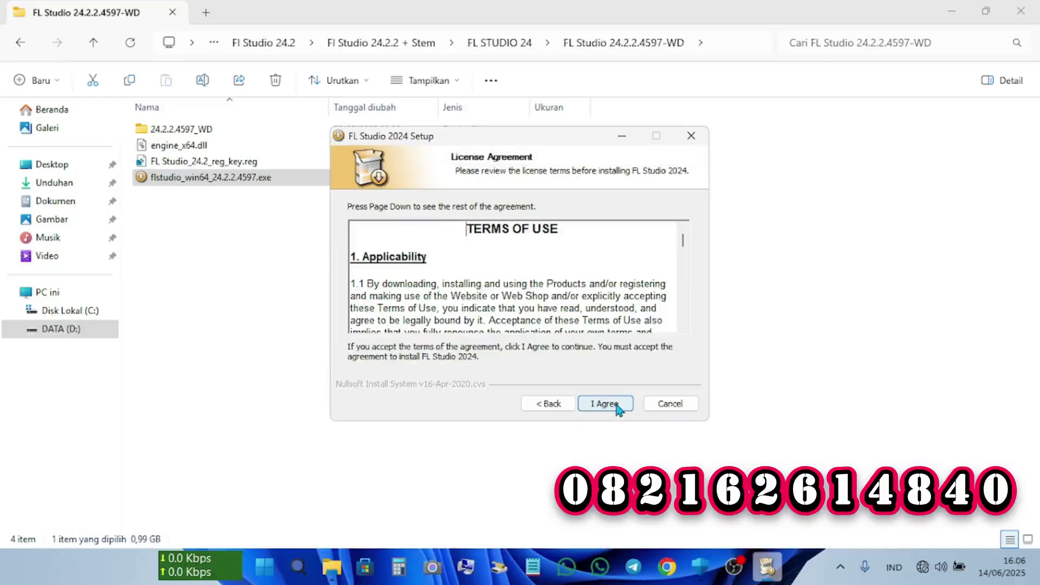
left_click(618, 408)
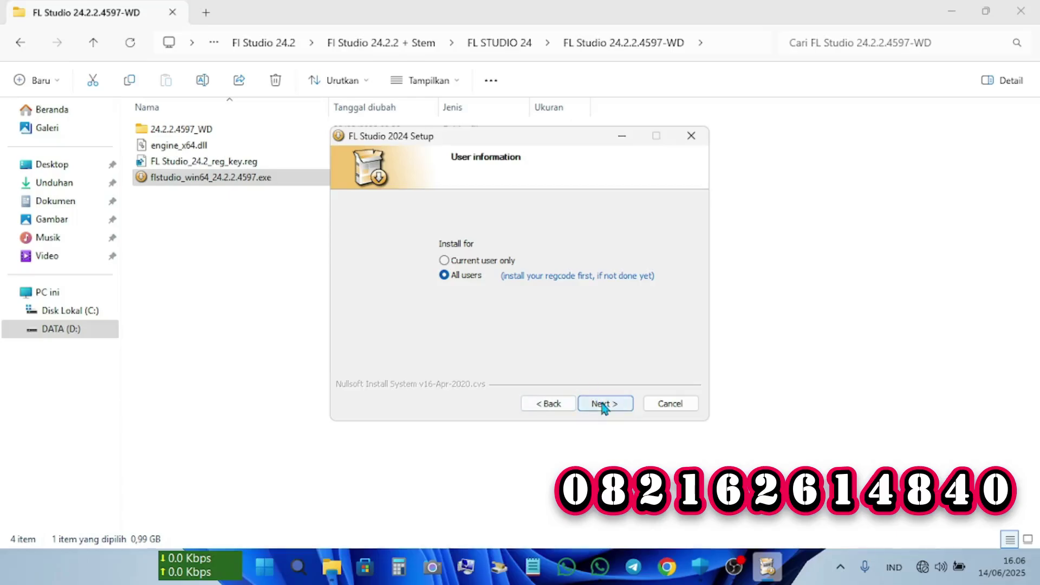
left_click(604, 407)
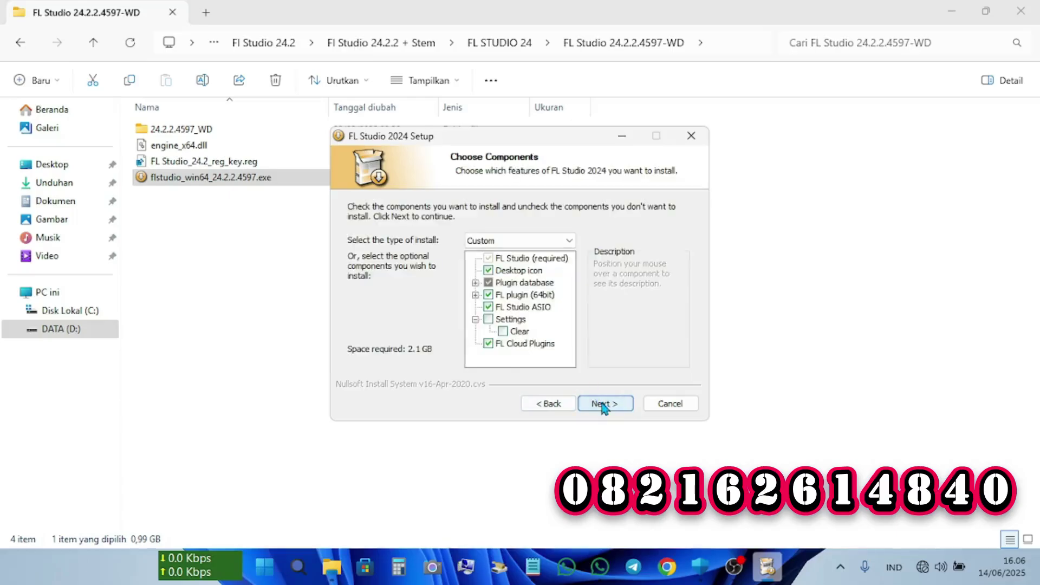
left_click(604, 405)
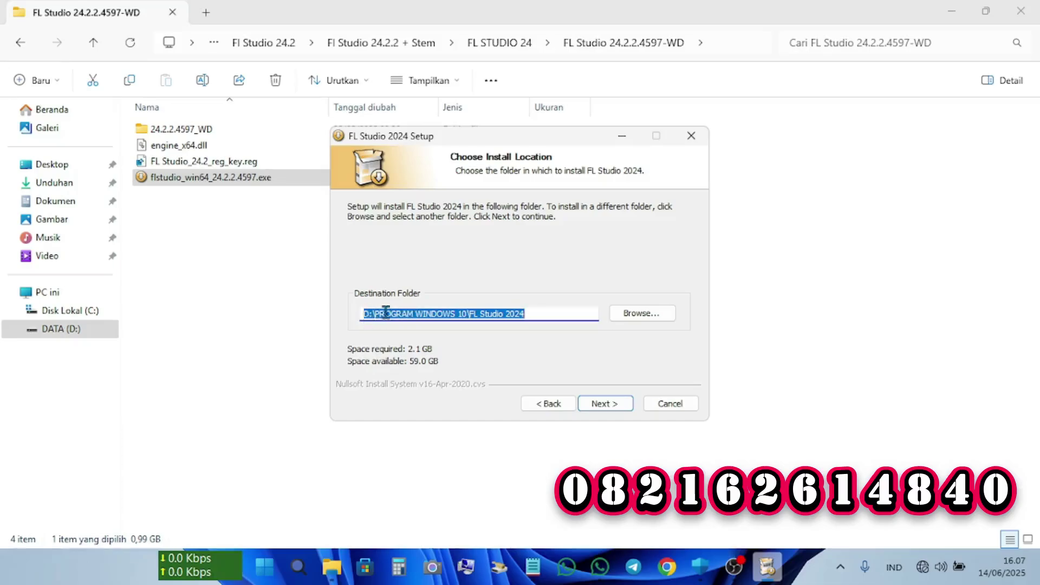
left_click(605, 404)
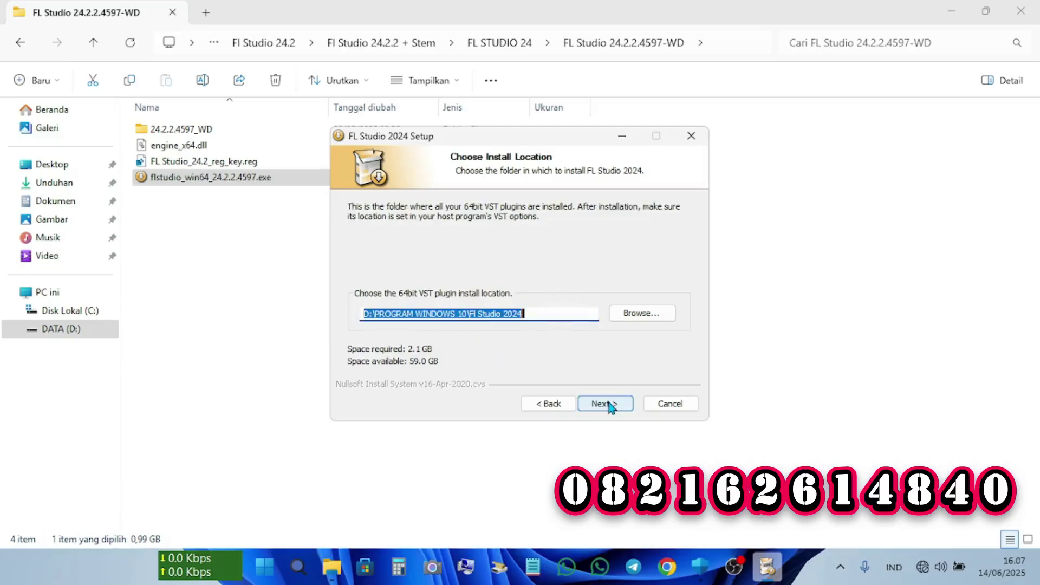
left_click(609, 402)
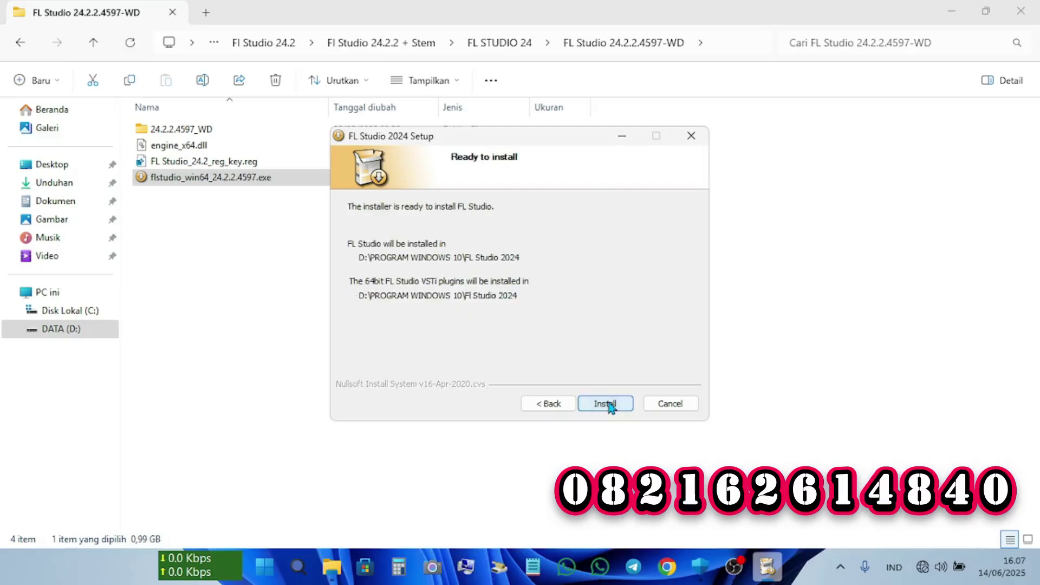
left_click(609, 405)
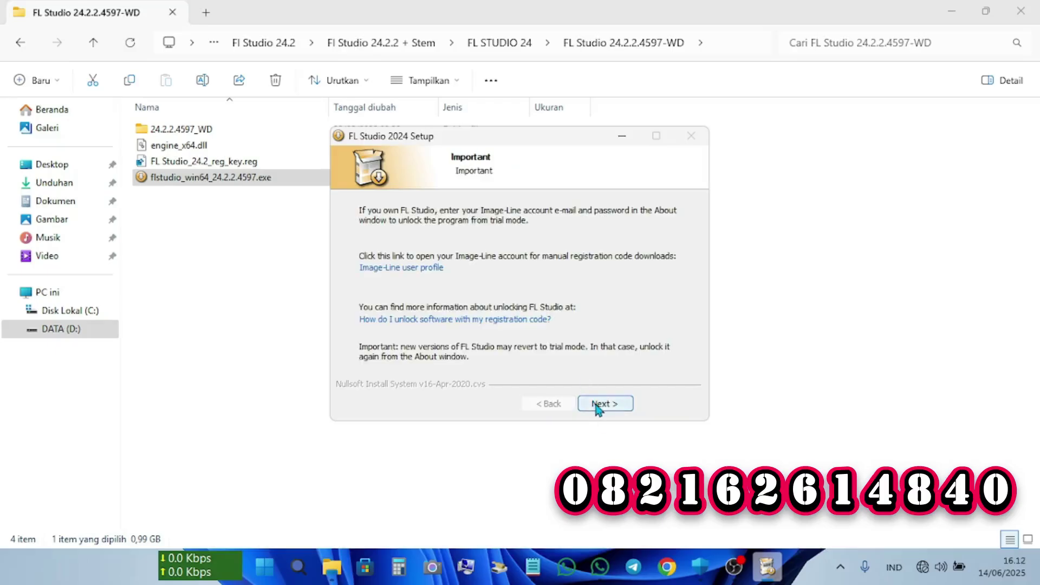
Continue past the registration information page and finish the FL Studio 2024 setup
left_click(597, 405)
left_click(598, 405)
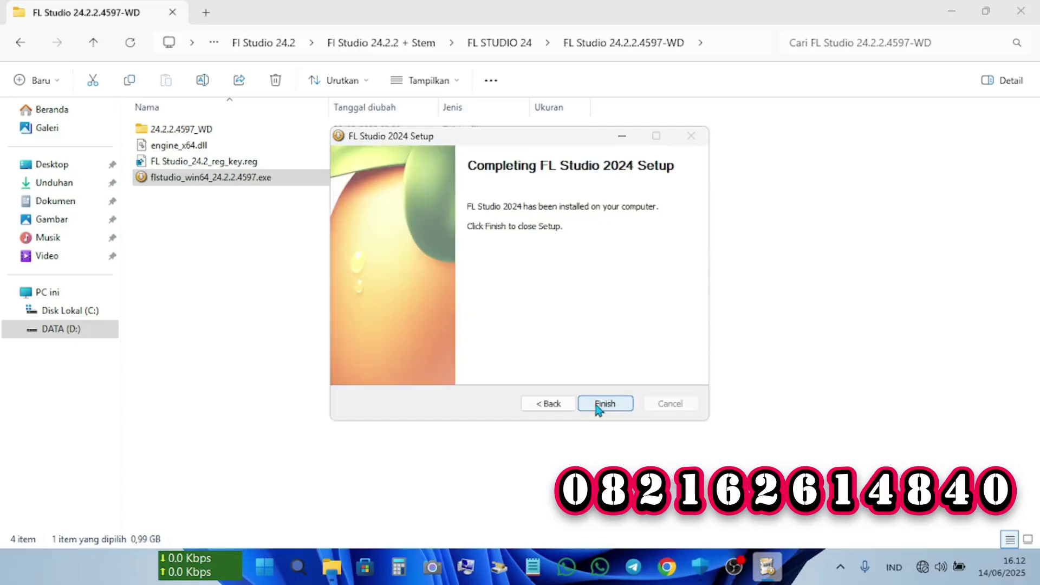
left_click(601, 404)
left_click(242, 269)
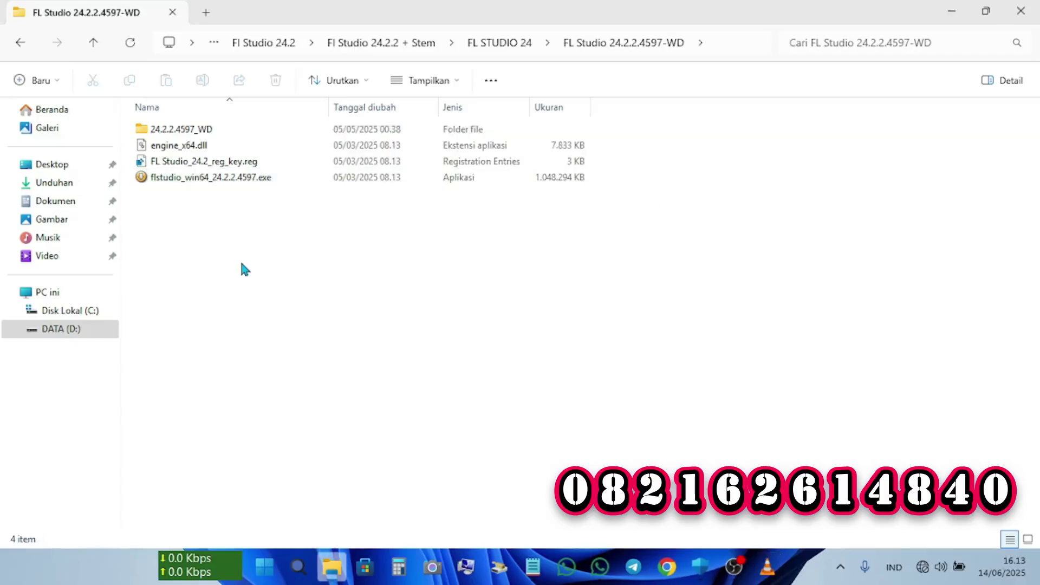
Open the 24.2.2.4597_WD folder and copy all of its files
left_click(165, 131)
double_click(166, 130)
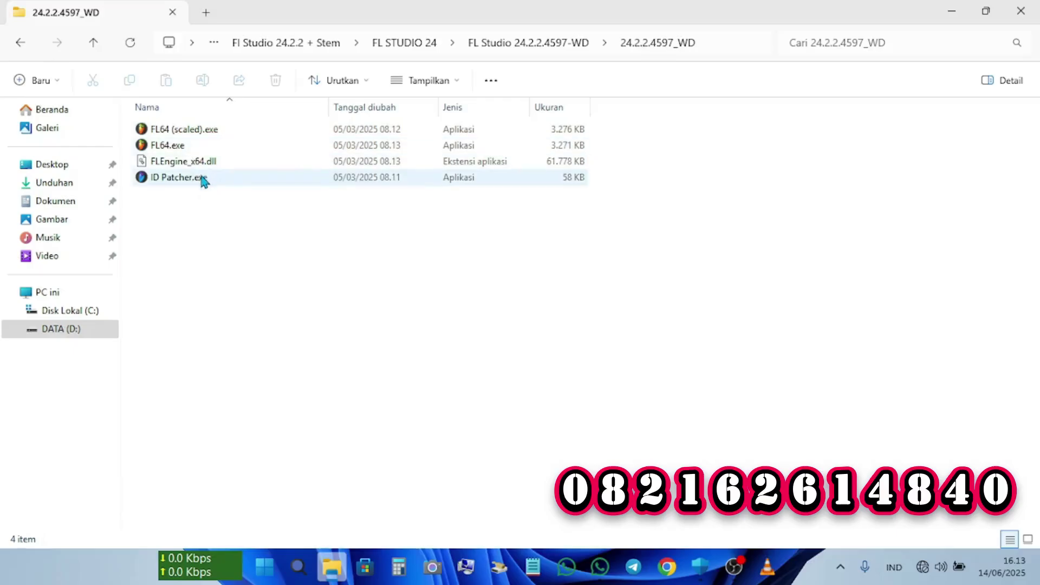
key("ctrl+a")
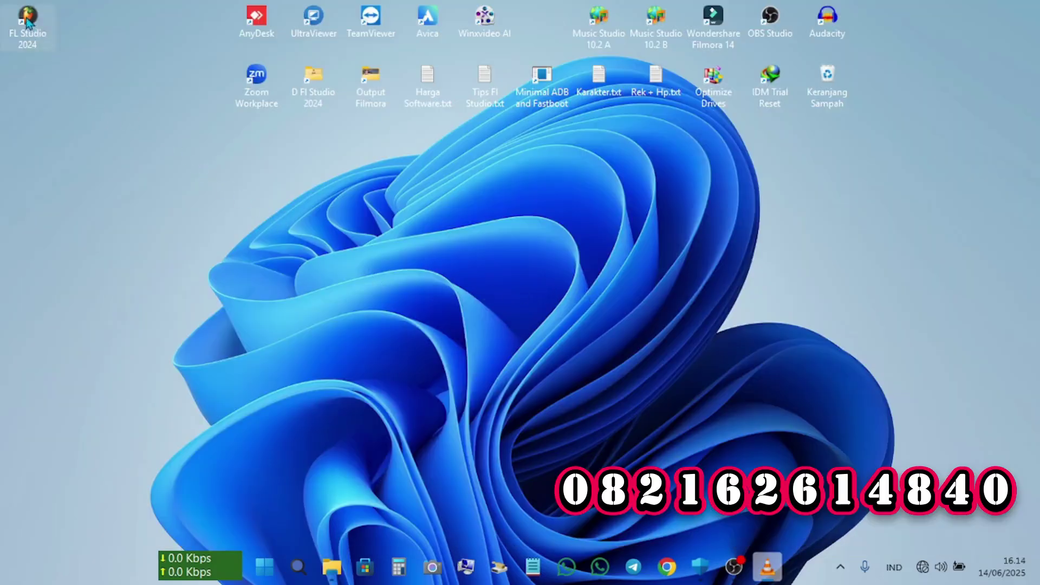
Move the FL Studio 2024 desktop shortcut closer to the other icons and open its file location
left_click_drag(30, 22, 142, 31)
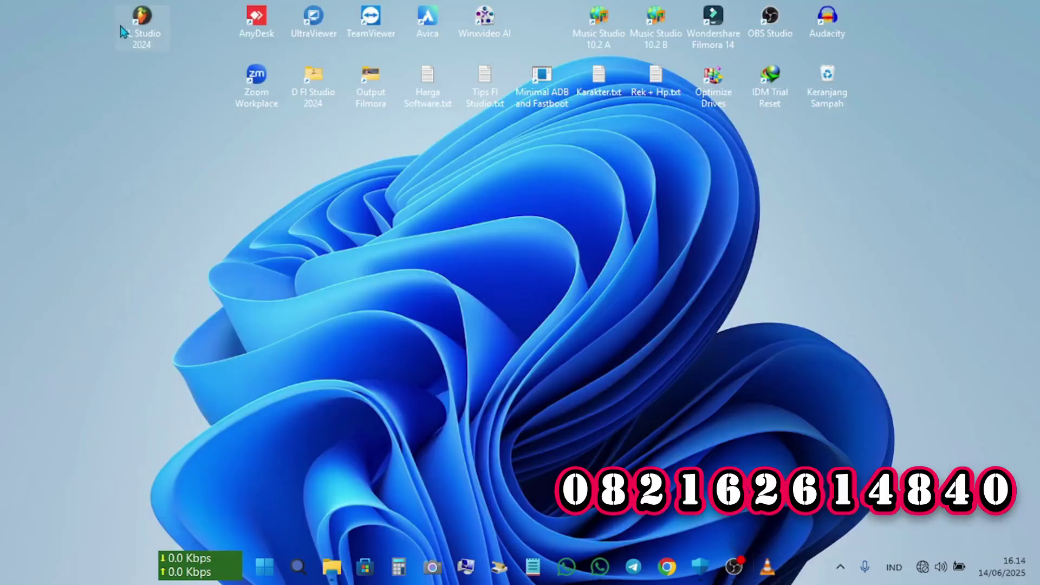
right_click(150, 33)
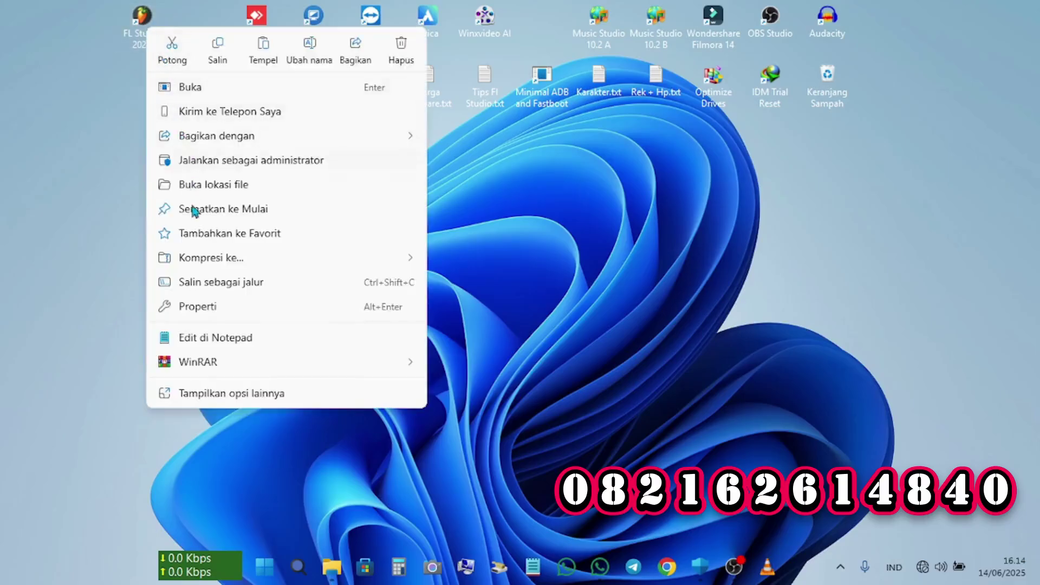
left_click(212, 394)
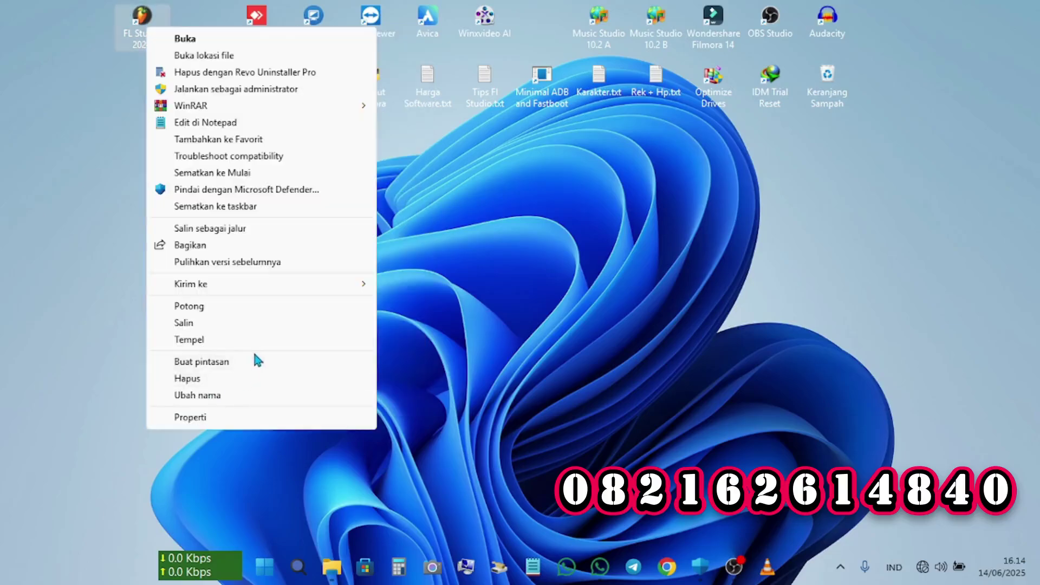
left_click(192, 56)
left_click(338, 474)
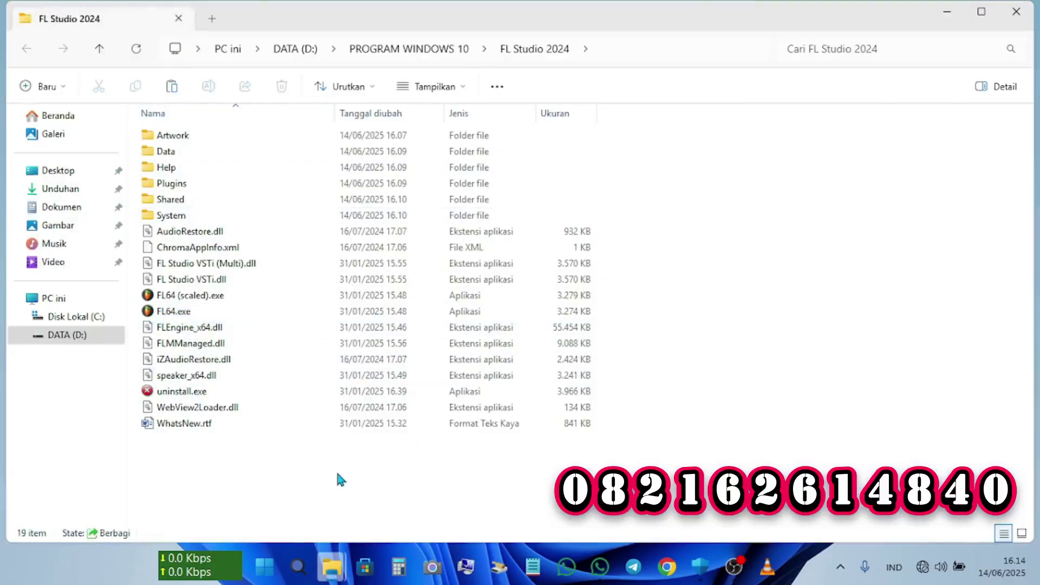
Paste the copied files into the FL Studio 2024 installation folder, replacing same-named files with administrator permission for all items, and close the folder
key("ctrl+v")
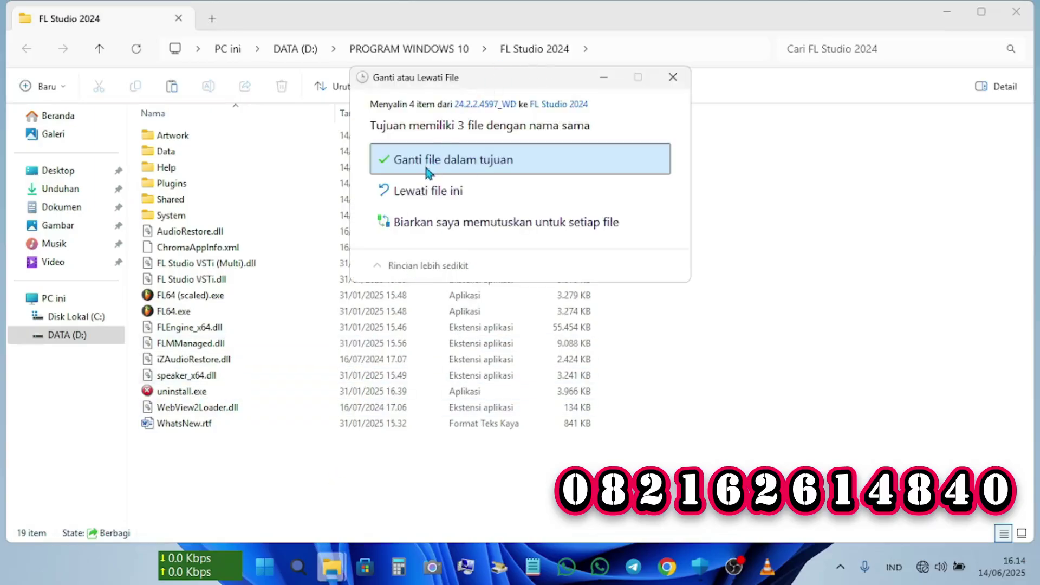
left_click(426, 170)
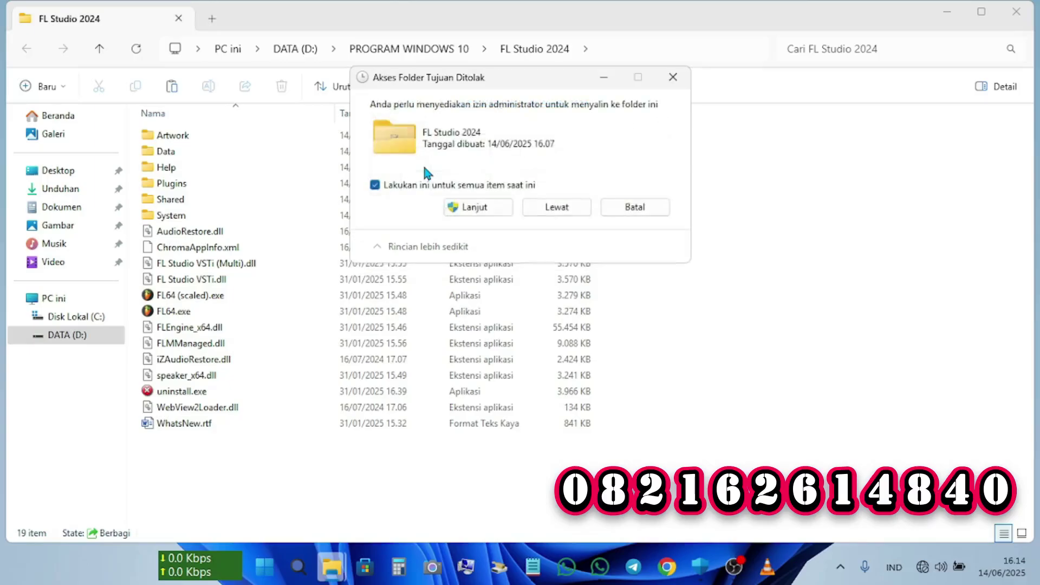
left_click(401, 184)
left_click(476, 211)
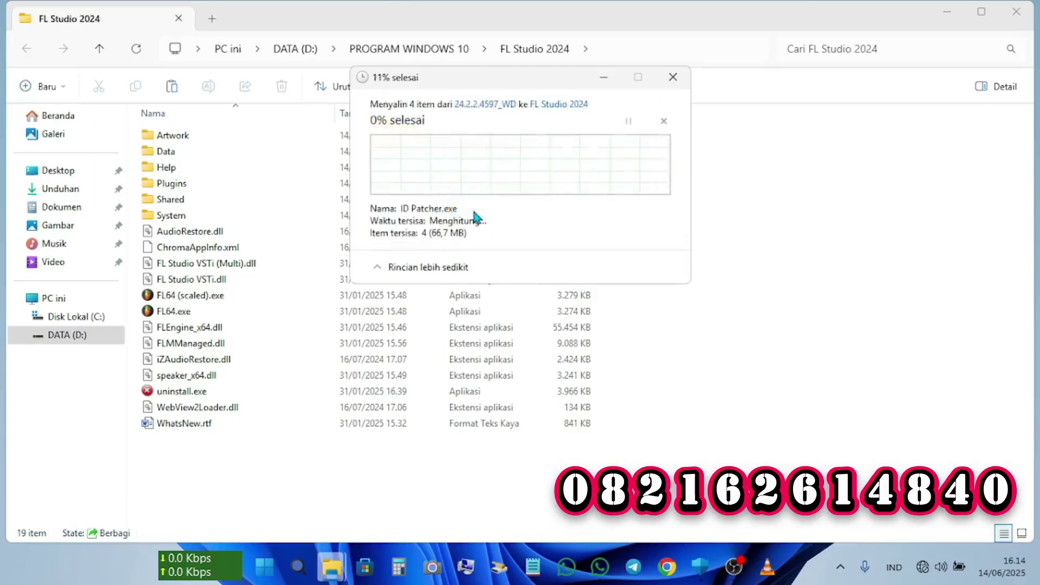
left_click(1026, 11)
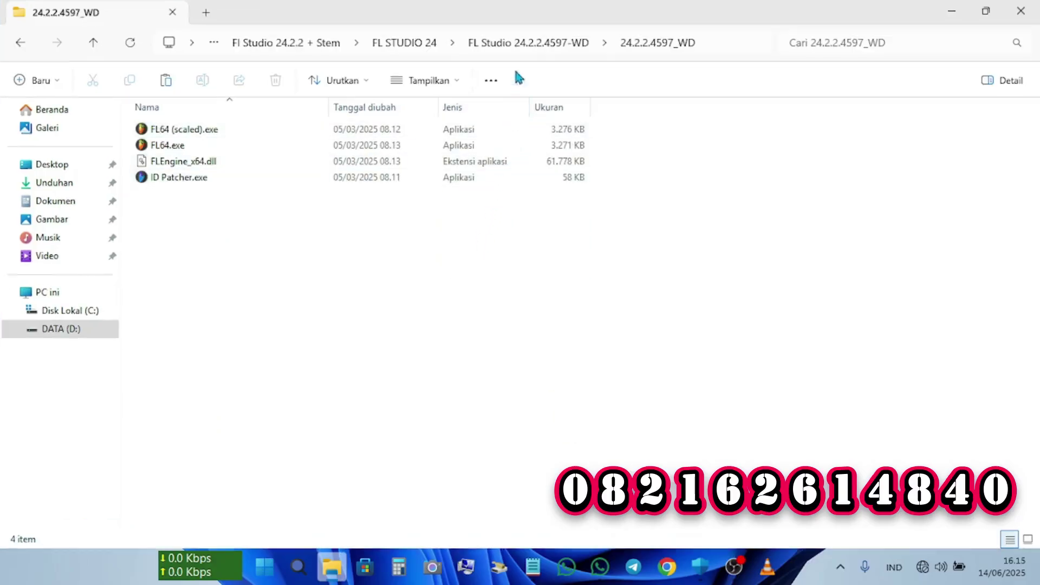
Go back to the FL Studio 24.2.2.4597-WD folder and add FL Studio_24.2_reg_key.reg to the registry
left_click(520, 46)
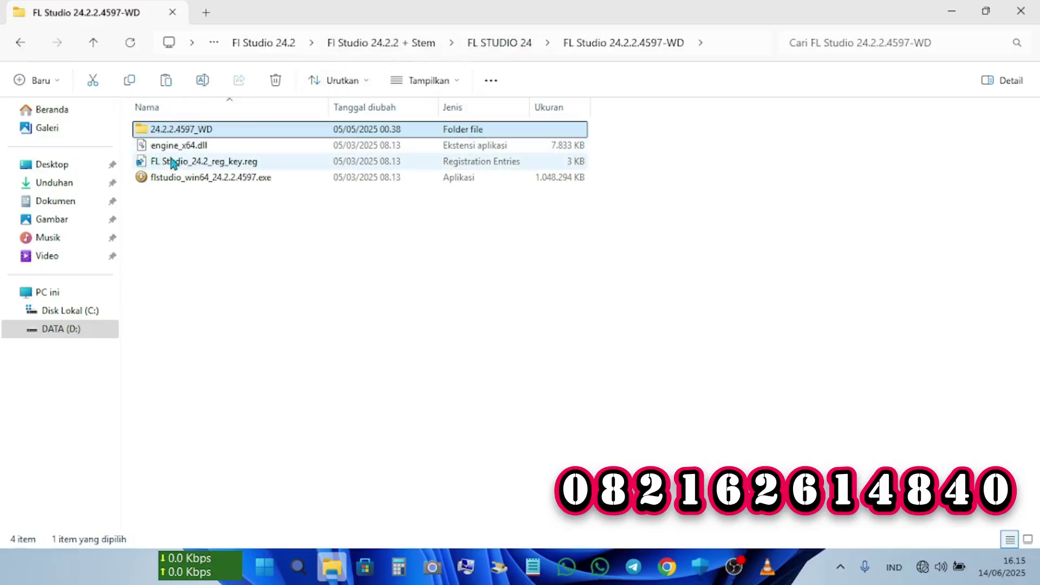
left_click(211, 169)
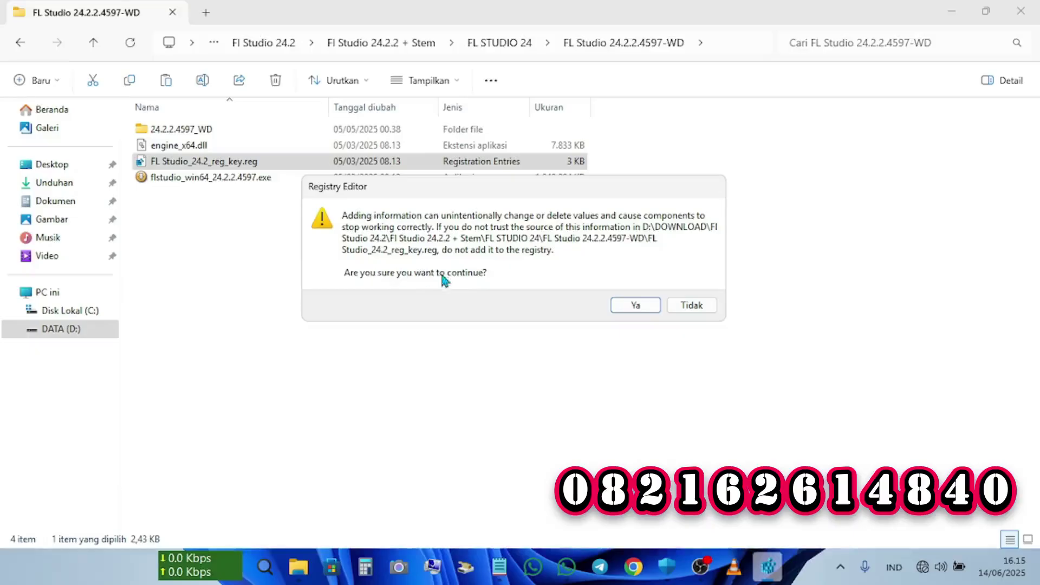
left_click(632, 305)
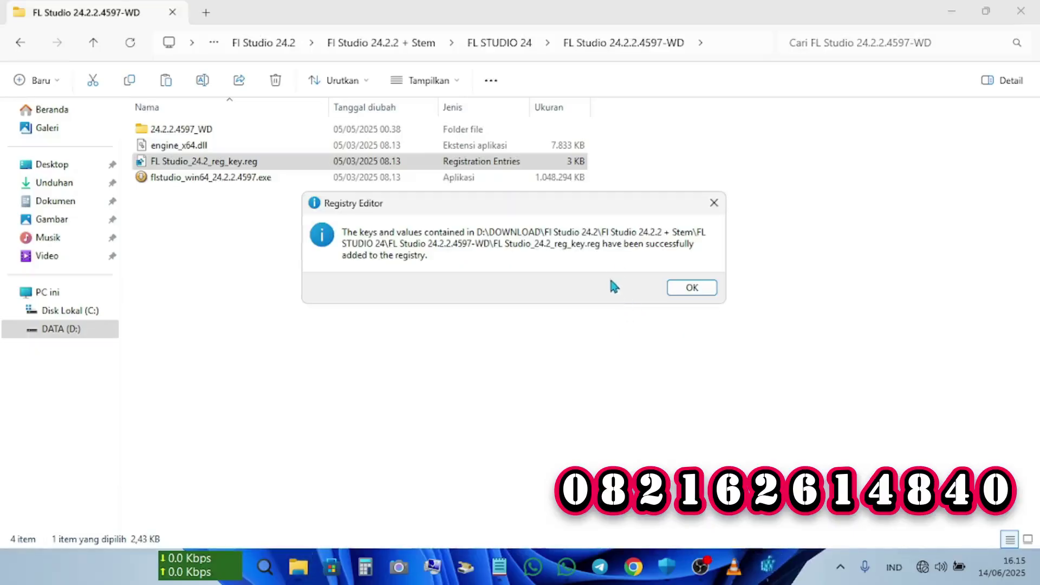
left_click(693, 291)
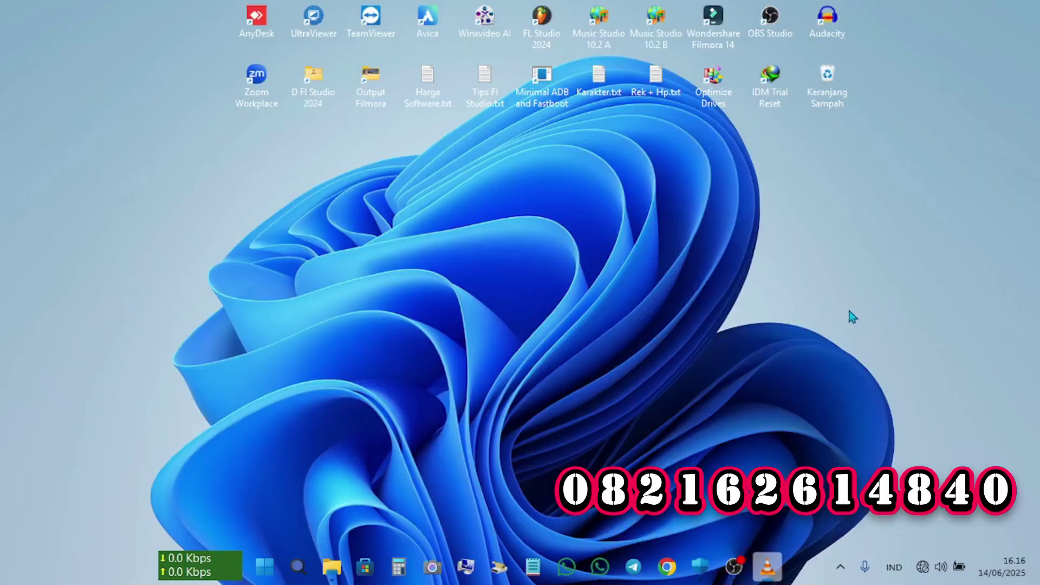
Launch FL Studio 2024, choose to unlock it with a file, and start saving the validation file
double_click(542, 19)
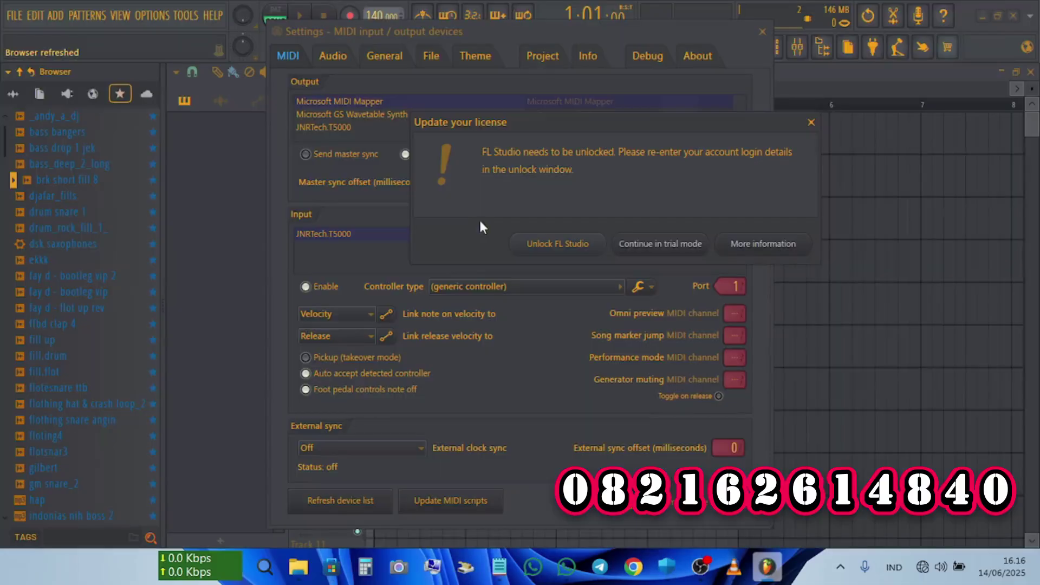
left_click(562, 247)
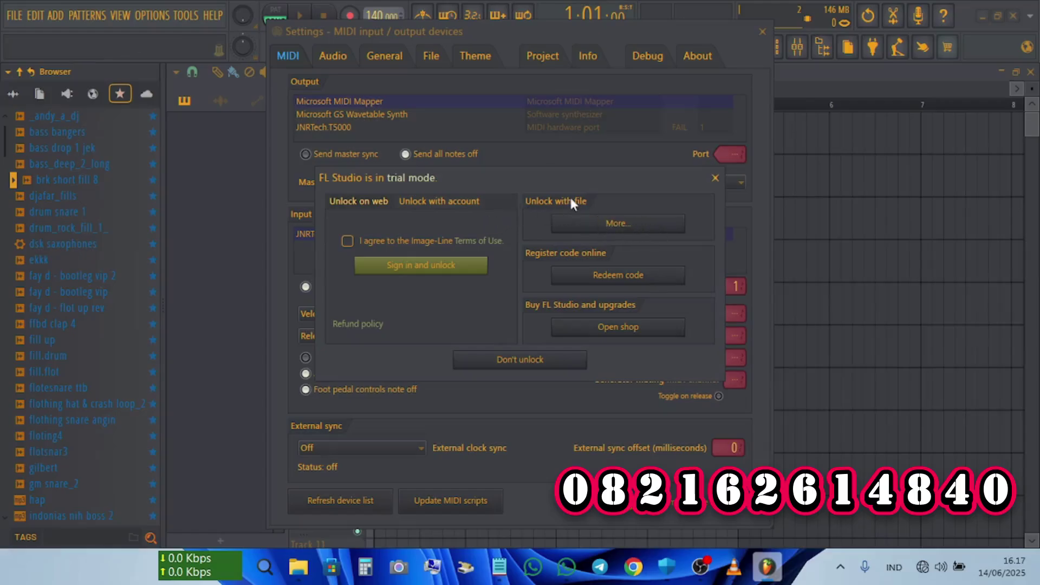
left_click(618, 225)
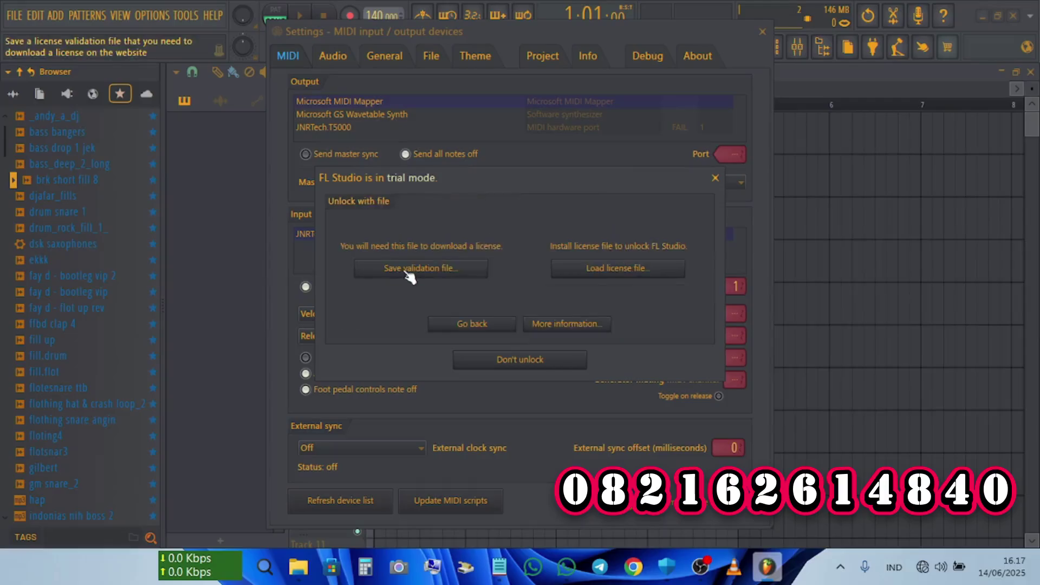
left_click(434, 279)
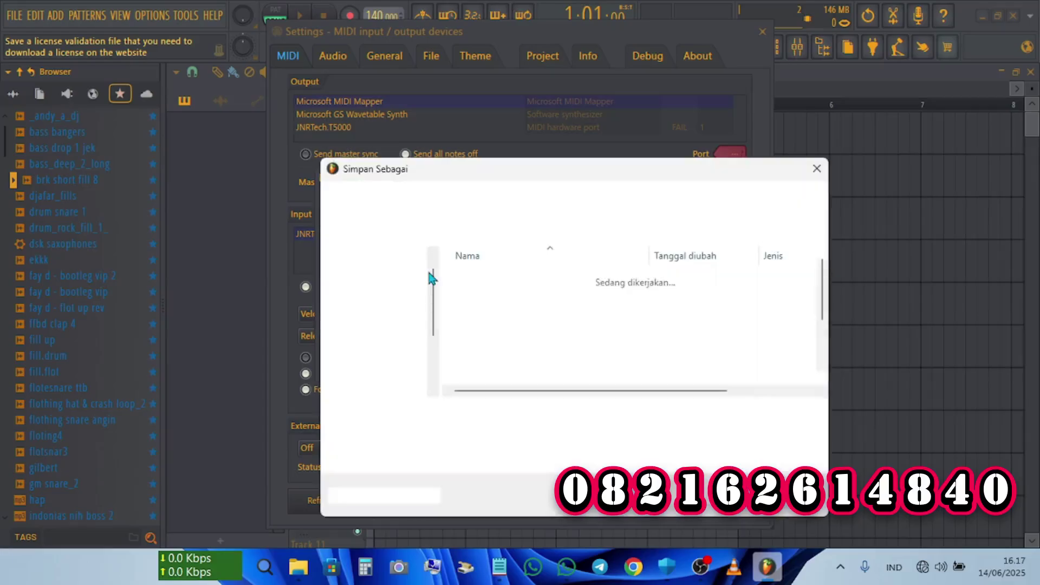
Try to save licensevalidation.txt in D:\PROGRAM WINDOWS 10\FL Studio 2024
scroll(378, 332, "down", 2)
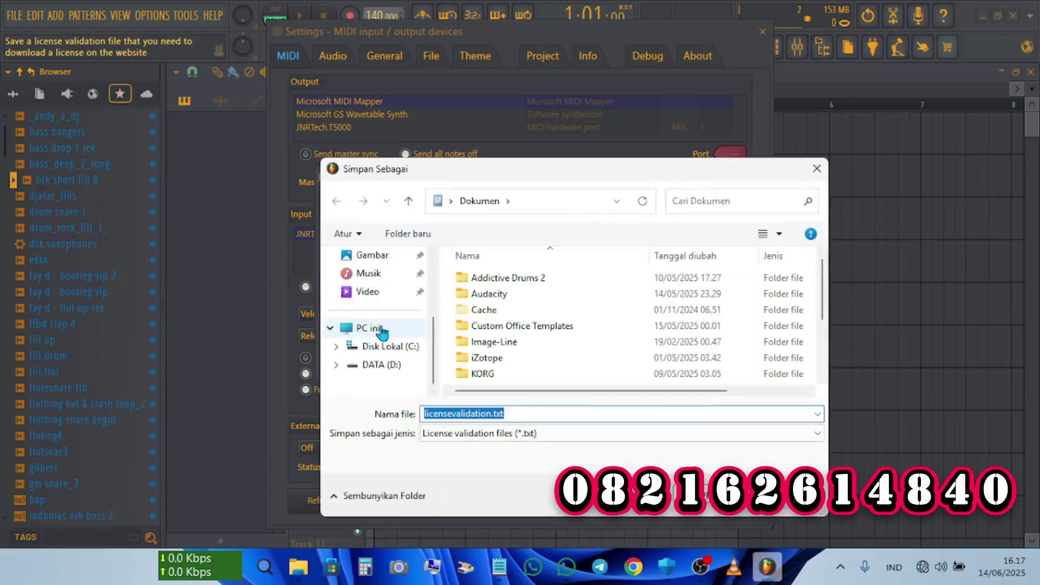
left_click(382, 366)
scroll(487, 345, "down", 3)
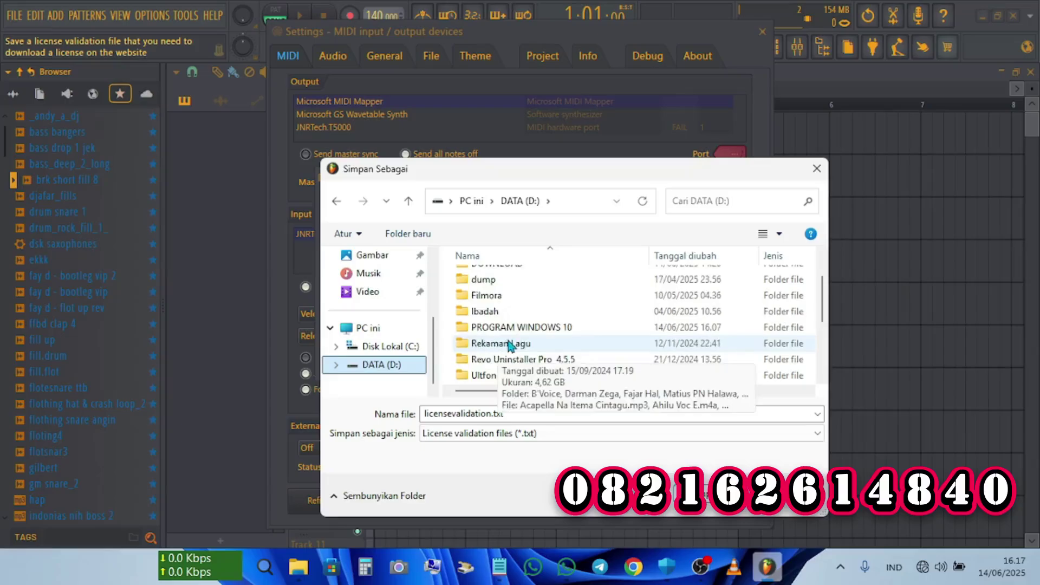
double_click(540, 282)
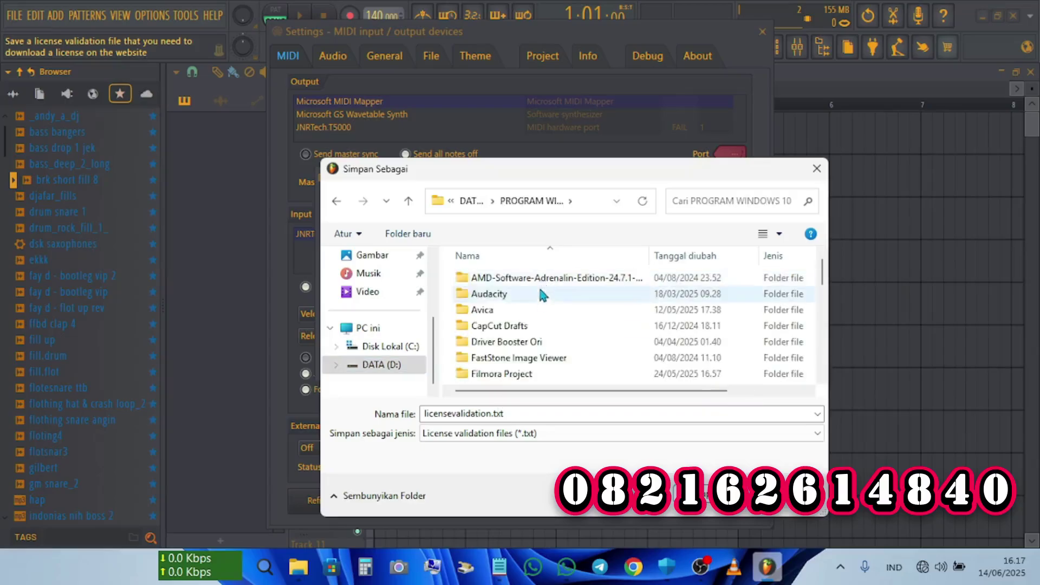
scroll(538, 292, "down", 2)
left_click(535, 311)
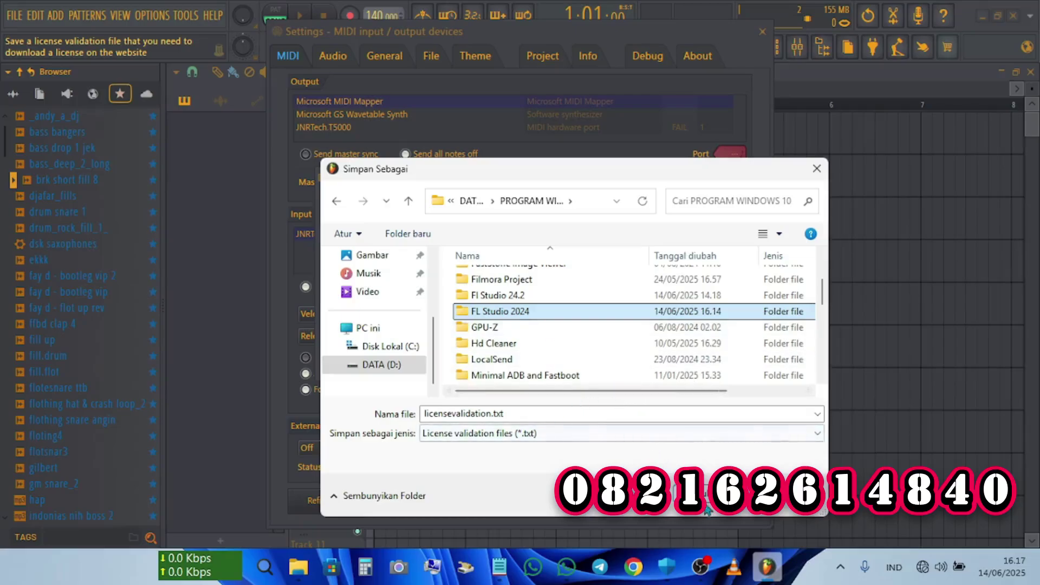
double_click(541, 309)
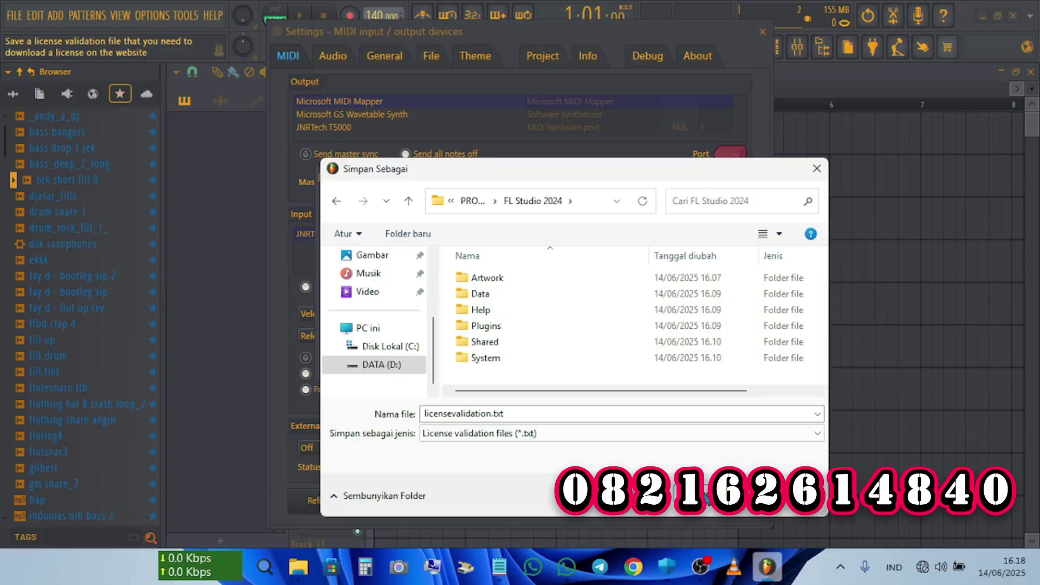
left_click(707, 496)
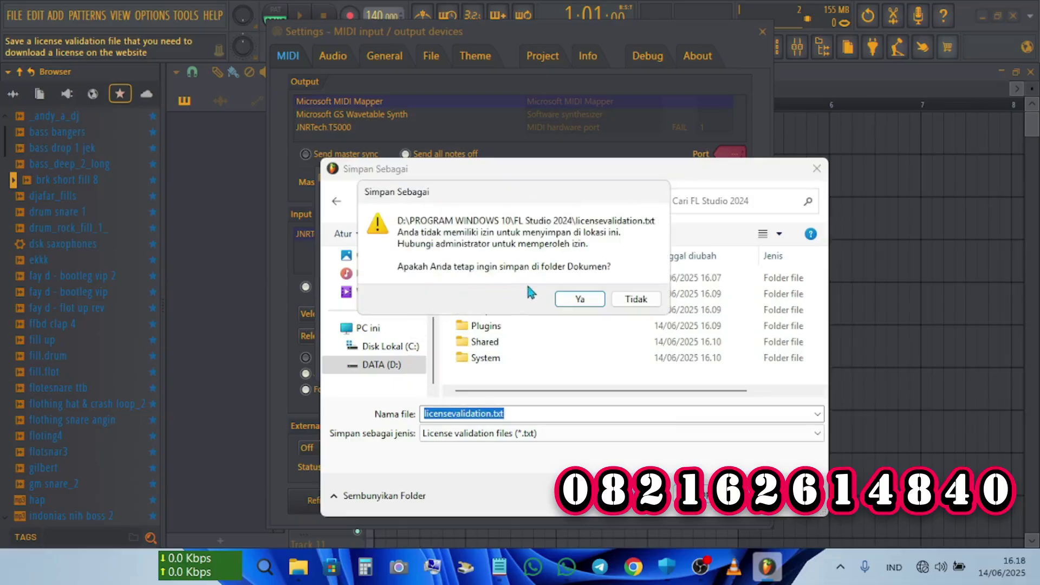
Accept the Documents folder as the location and save licensevalidation.txt there
left_click(578, 299)
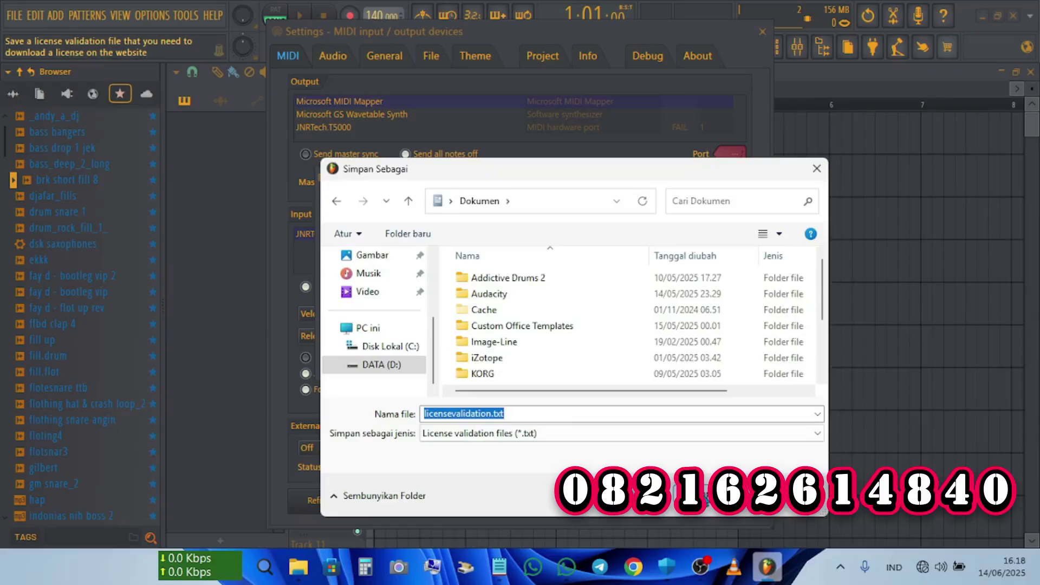
left_click(707, 496)
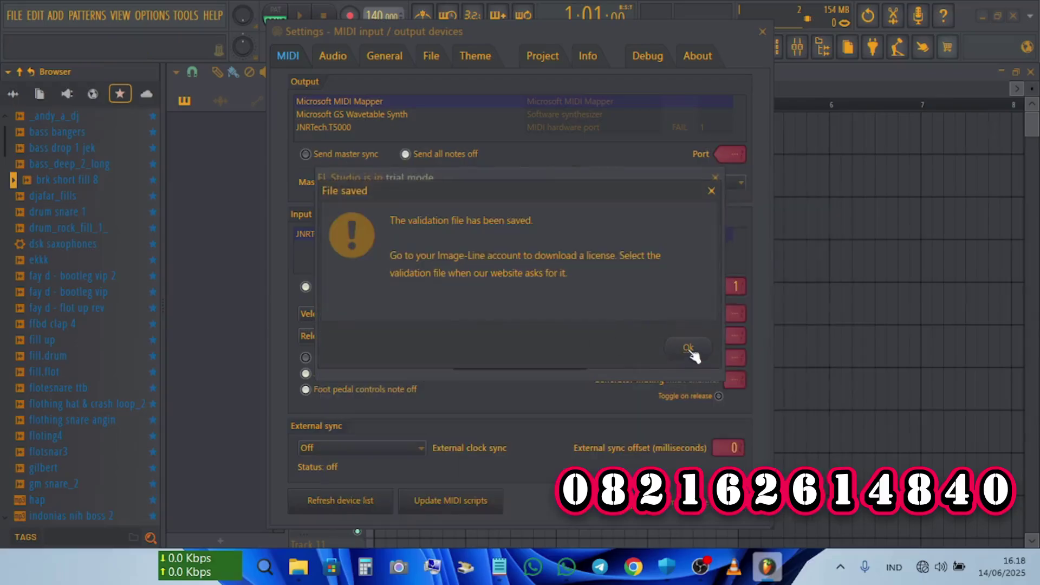
left_click(689, 350)
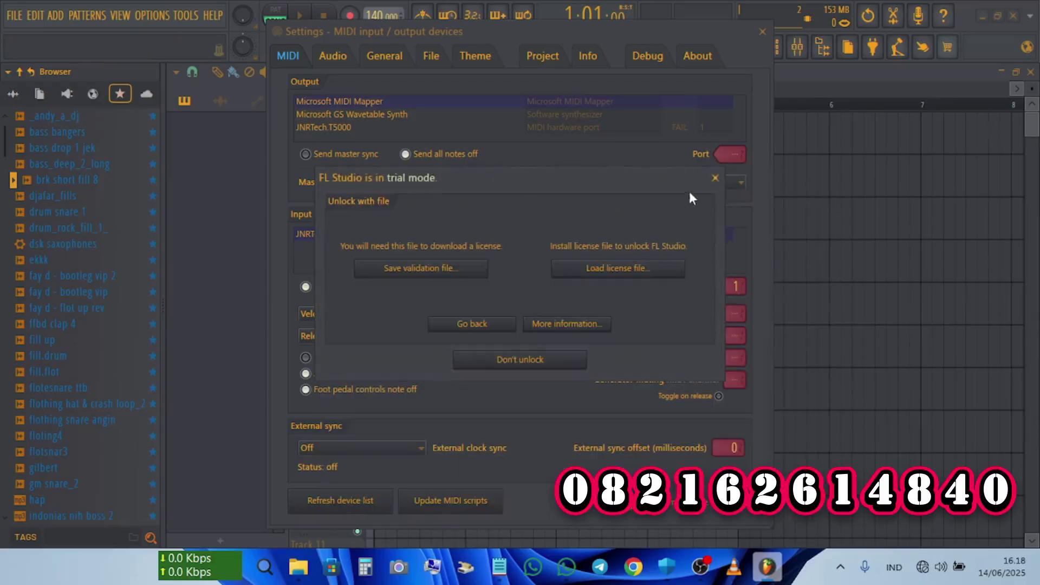
Close the unlock, welcome and settings windows, exit FL Studio, and minimize the OBS window
left_click(716, 178)
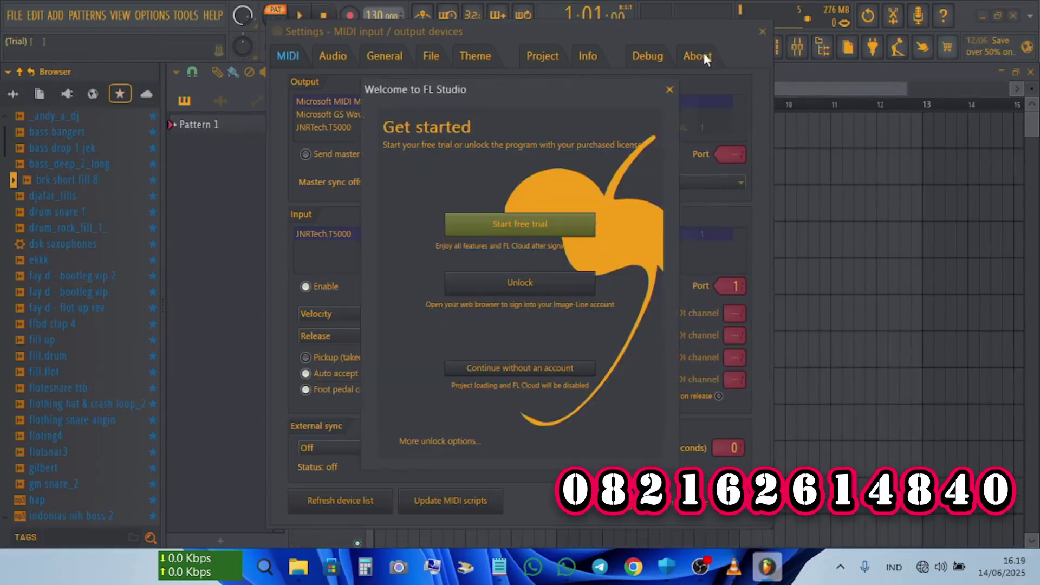
left_click(669, 89)
left_click(762, 31)
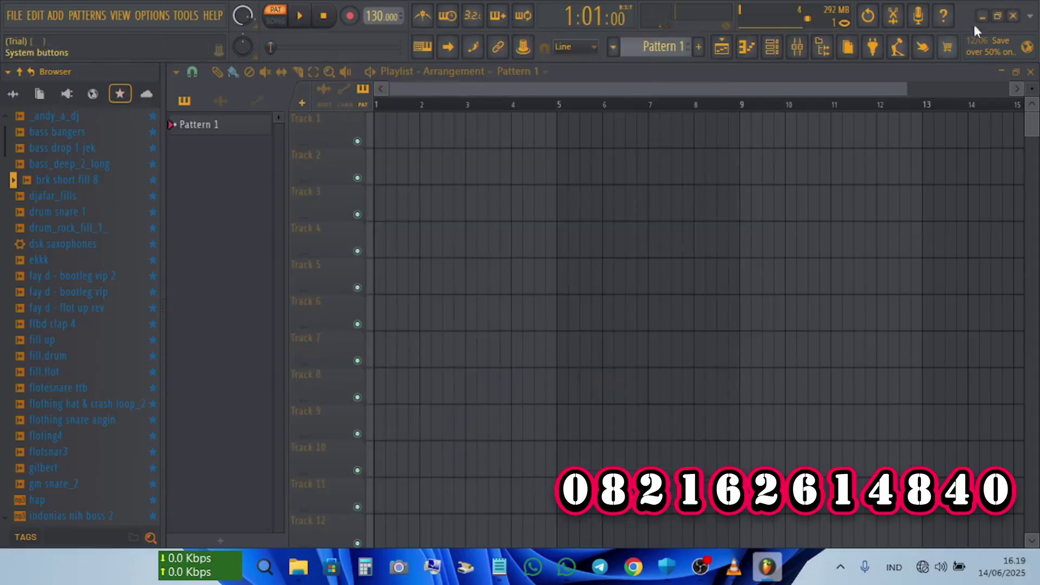
left_click(1013, 17)
left_click(195, 14)
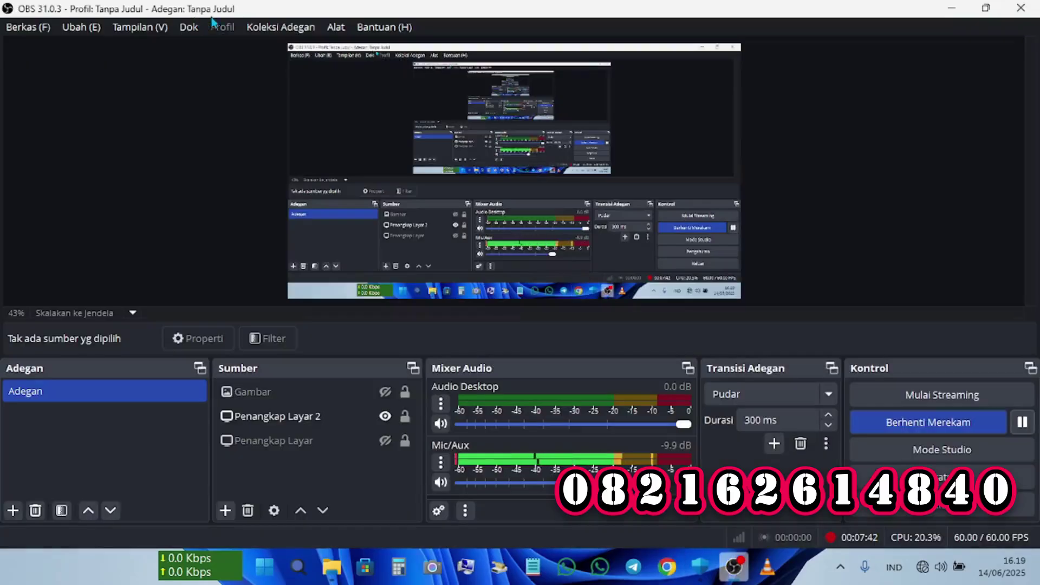
left_click(952, 8)
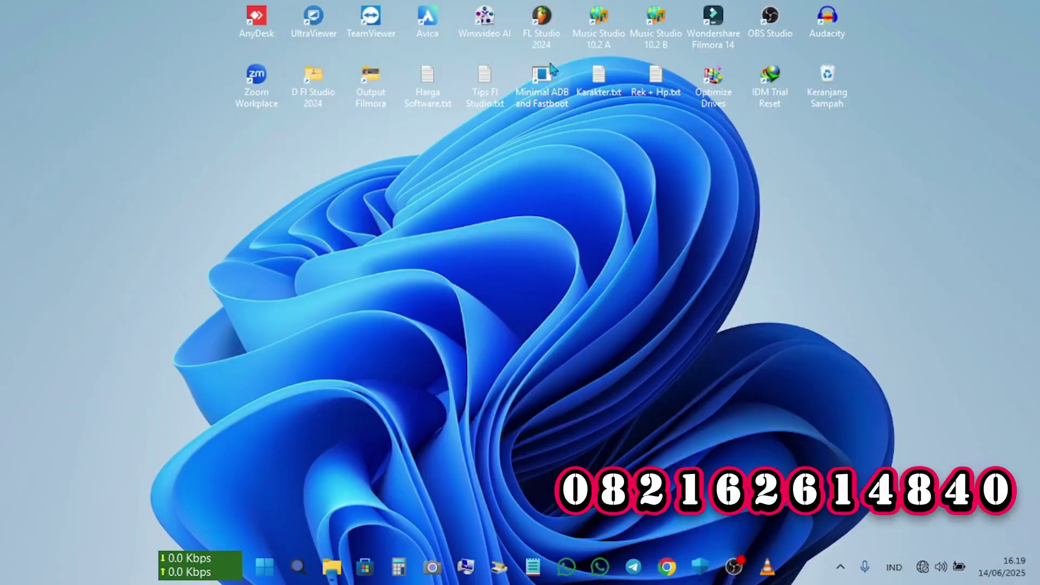
Open the file location of the FL Studio 2024 desktop shortcut
right_click(541, 25)
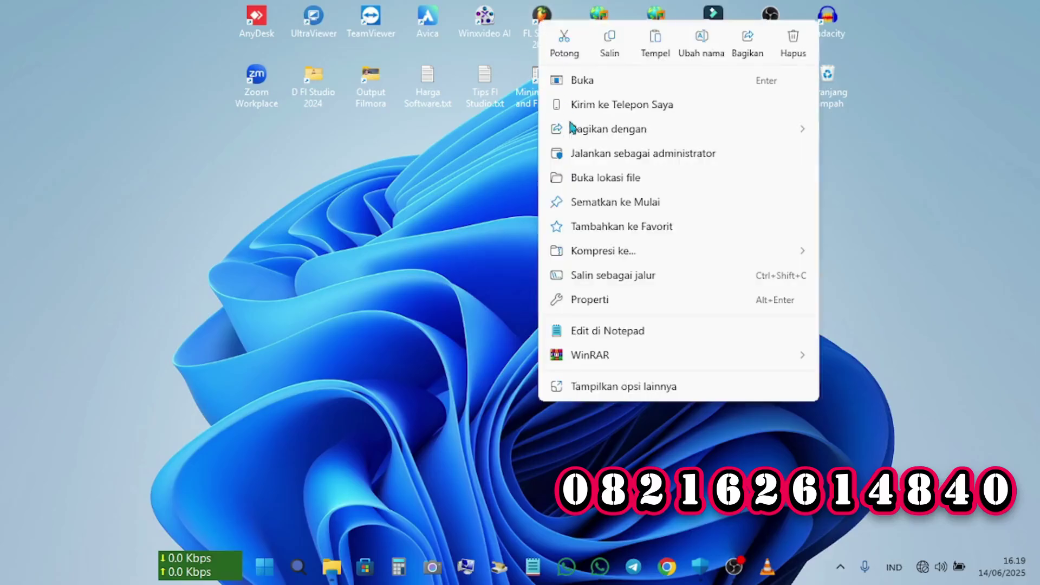
left_click(600, 389)
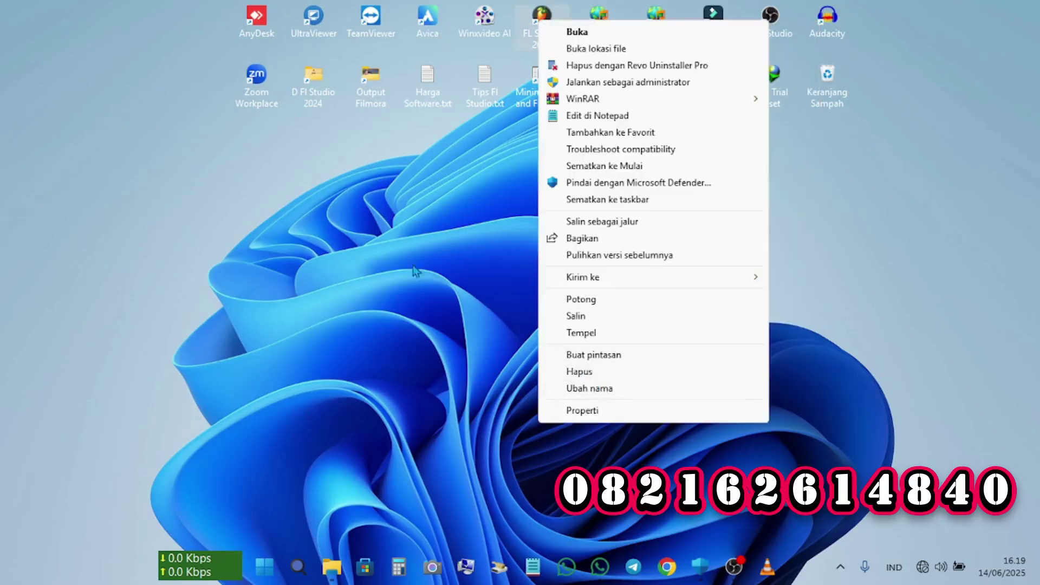
left_click(589, 50)
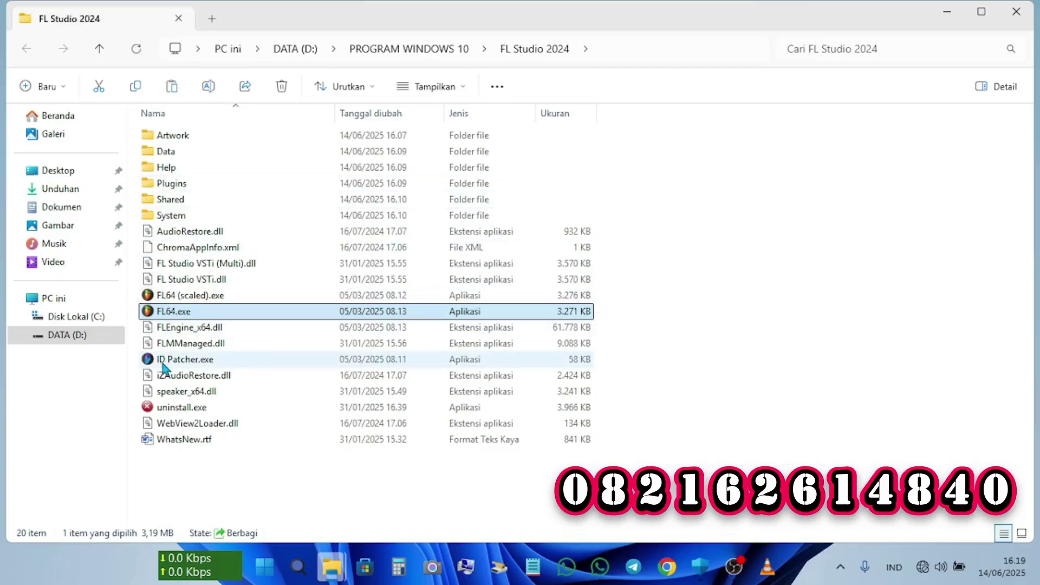
Run ID Patcher.exe as administrator and move its window aside
left_click(187, 362)
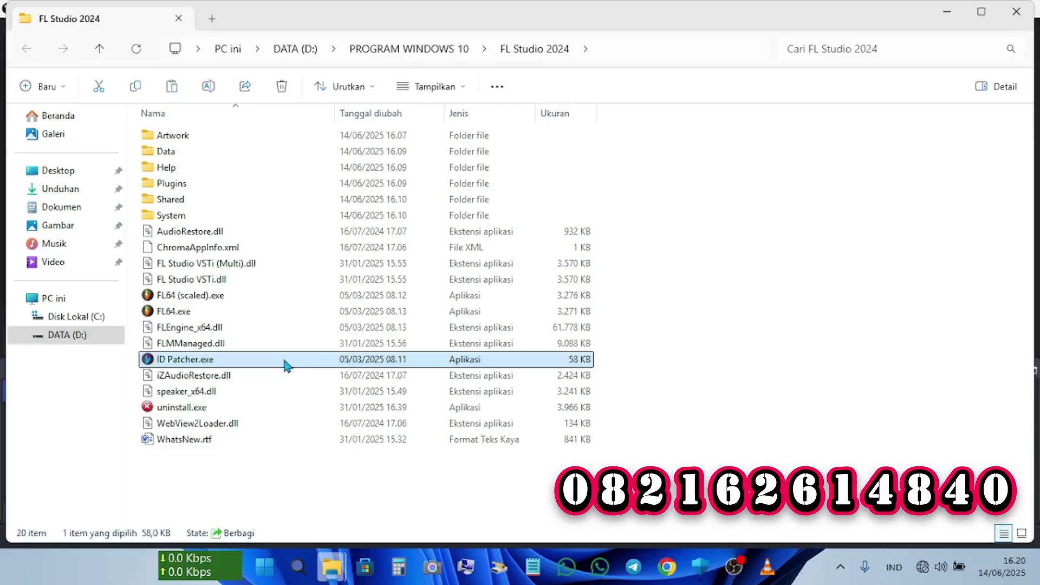
right_click(200, 363)
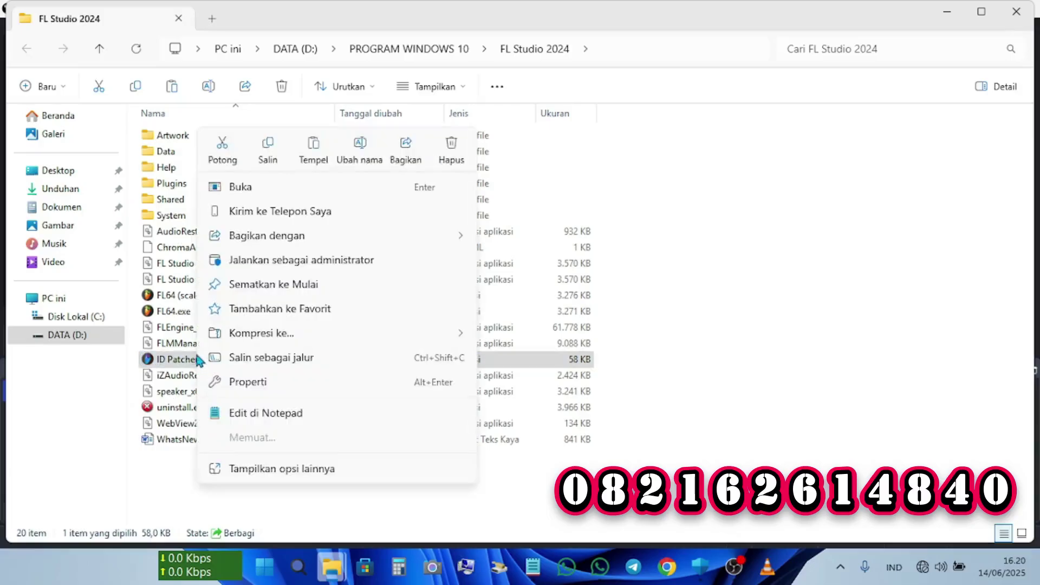
left_click(259, 260)
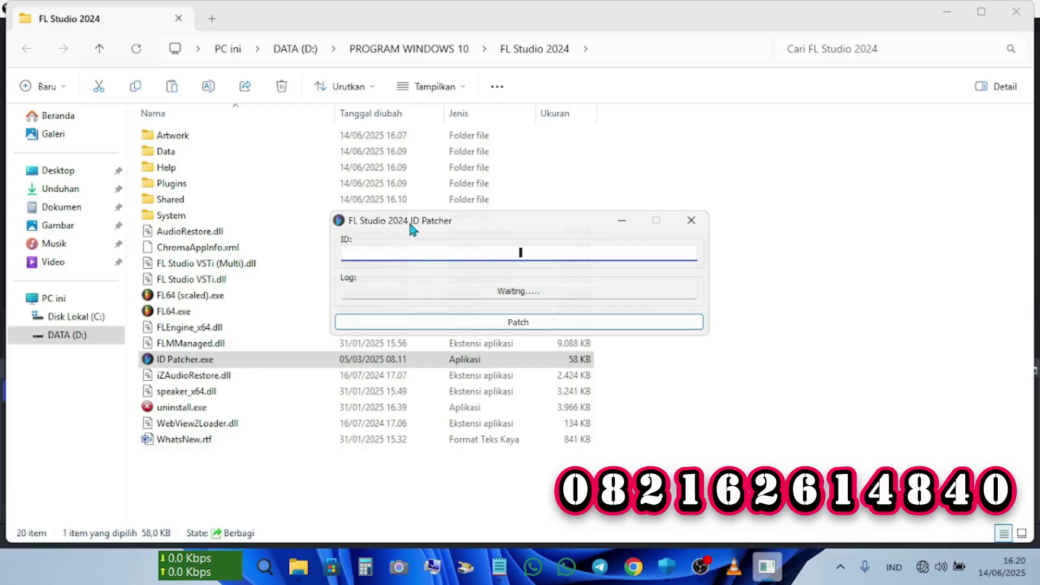
left_click_drag(418, 224, 725, 115)
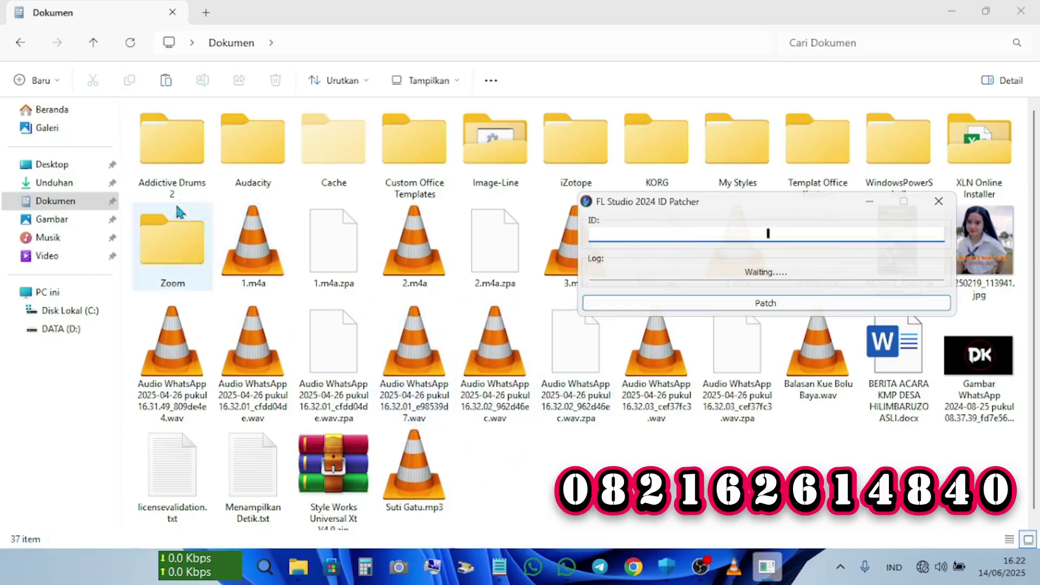
Open licensevalidation.txt from the Documents folder in Notepad
left_click(69, 202)
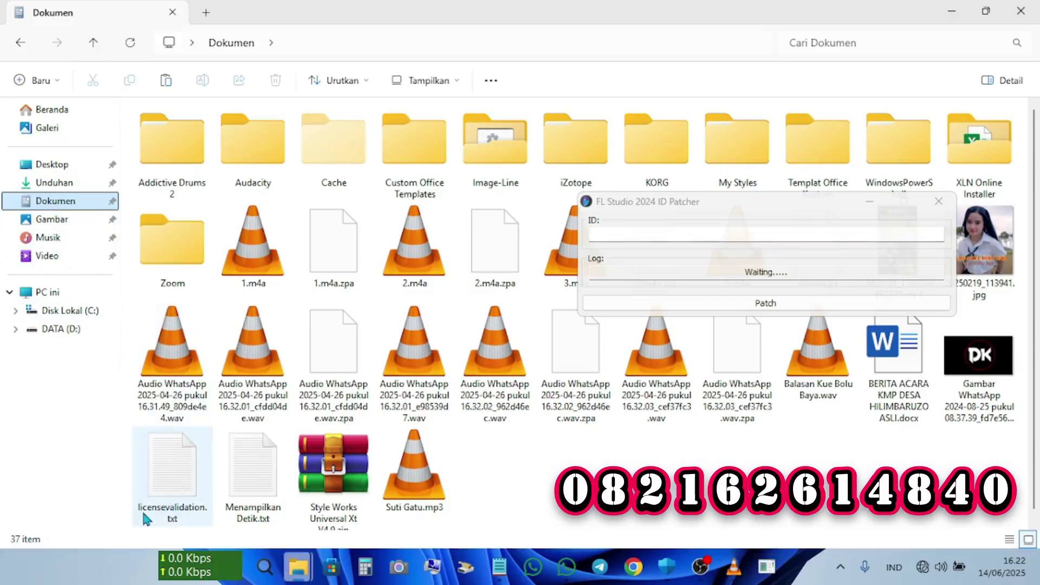
left_click(177, 474)
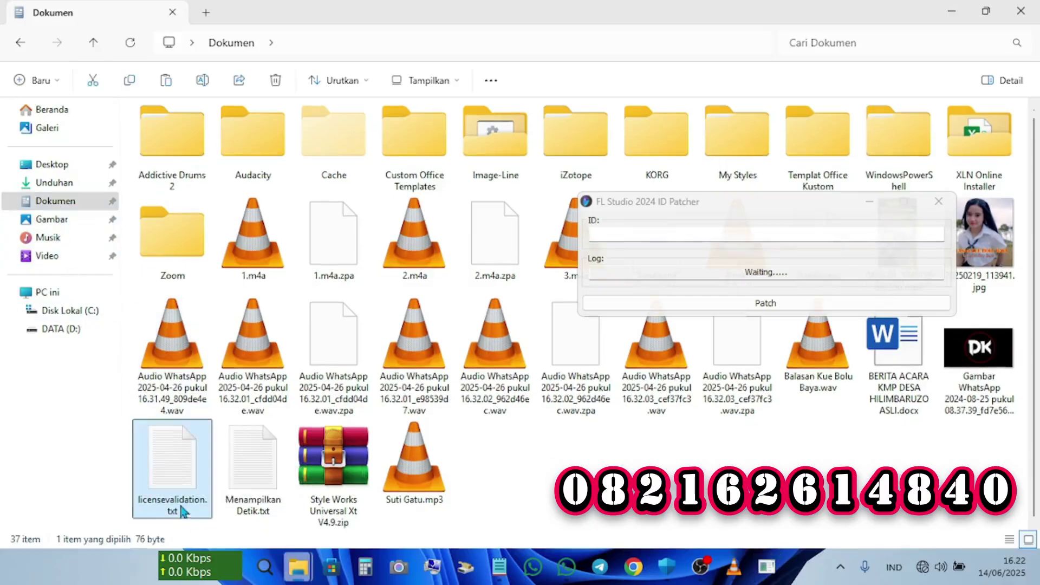
double_click(168, 460)
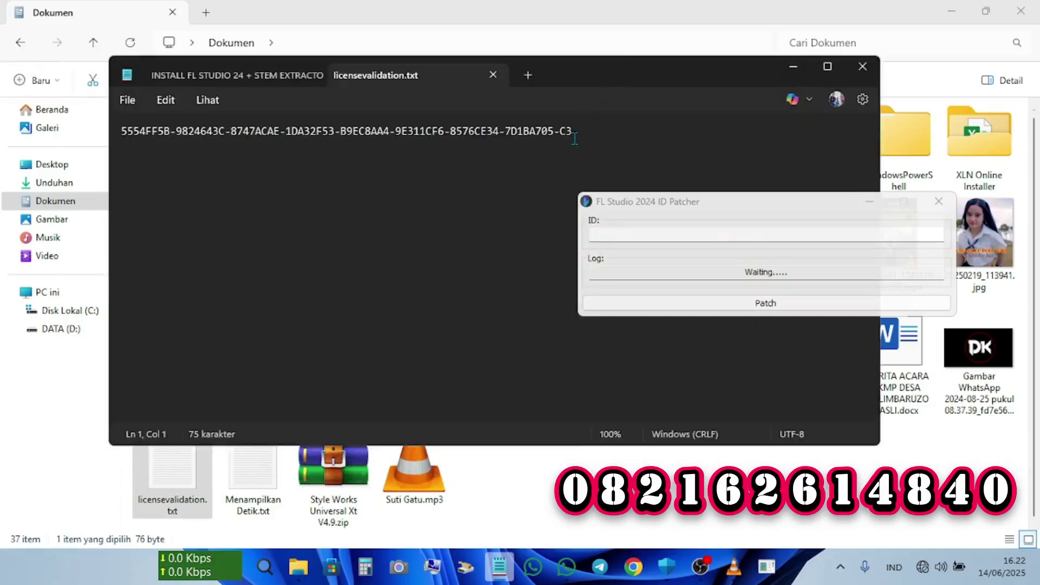
Copy the license validation ID from licensevalidation.txt, close the file, enter the ID in FL Studio 2024 ID Patcher and run the patch
left_click_drag(575, 139, 122, 150)
key("ctrl+c")
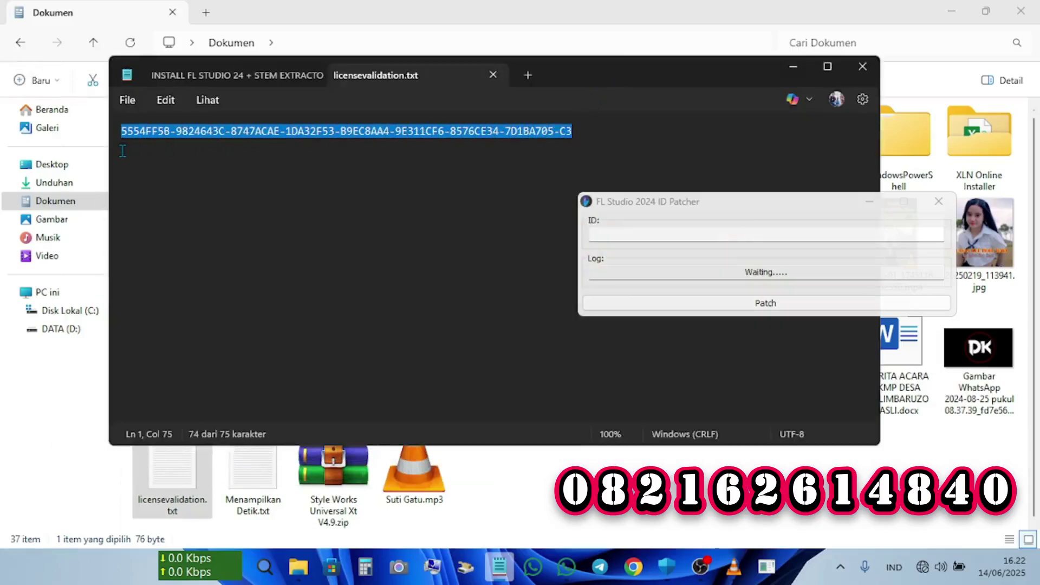
left_click(863, 66)
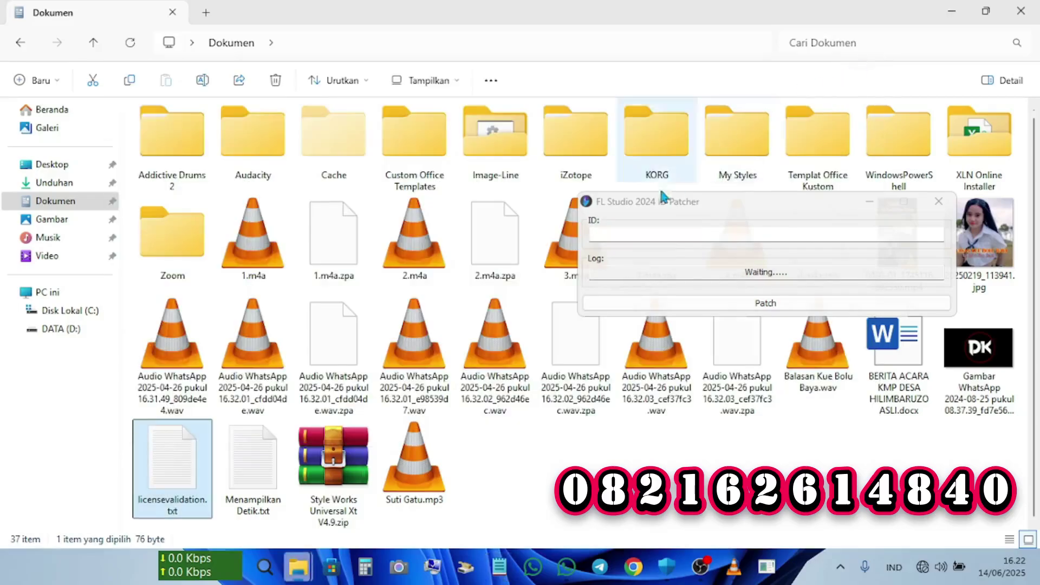
left_click(617, 235)
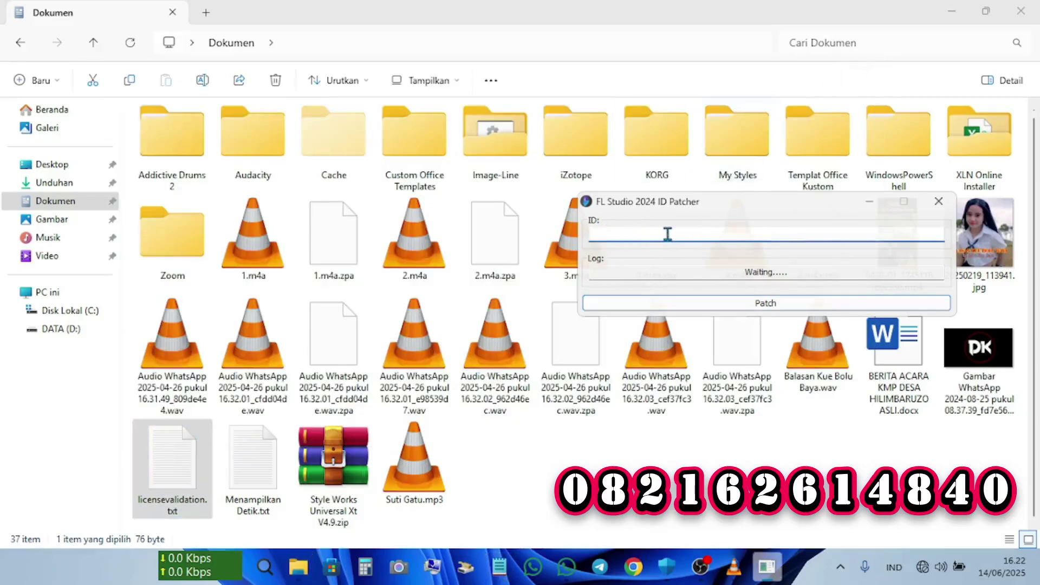
key("ctrl+v")
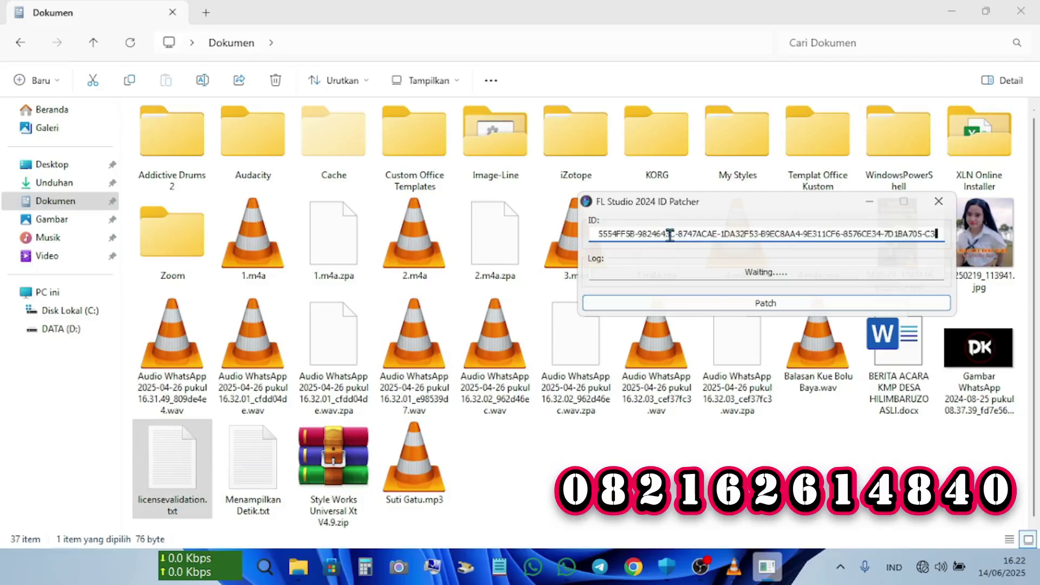
left_click(752, 308)
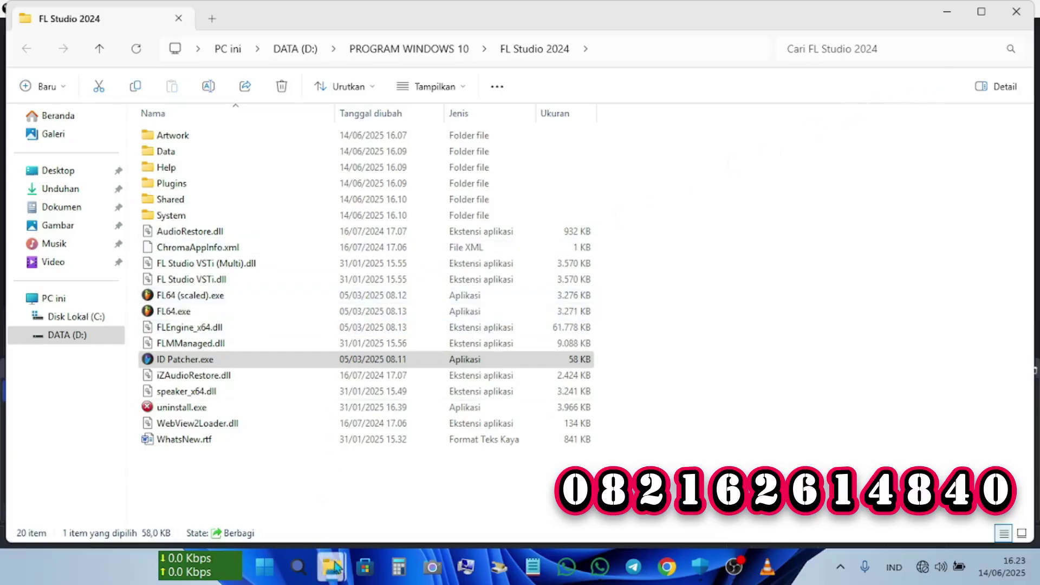
In the Documents Explorer window, open the FL Studio 24.2.2.4597-WD folder inside DOWNLOAD > FI Studio 24.2 on drive D
mouse_move(337, 566)
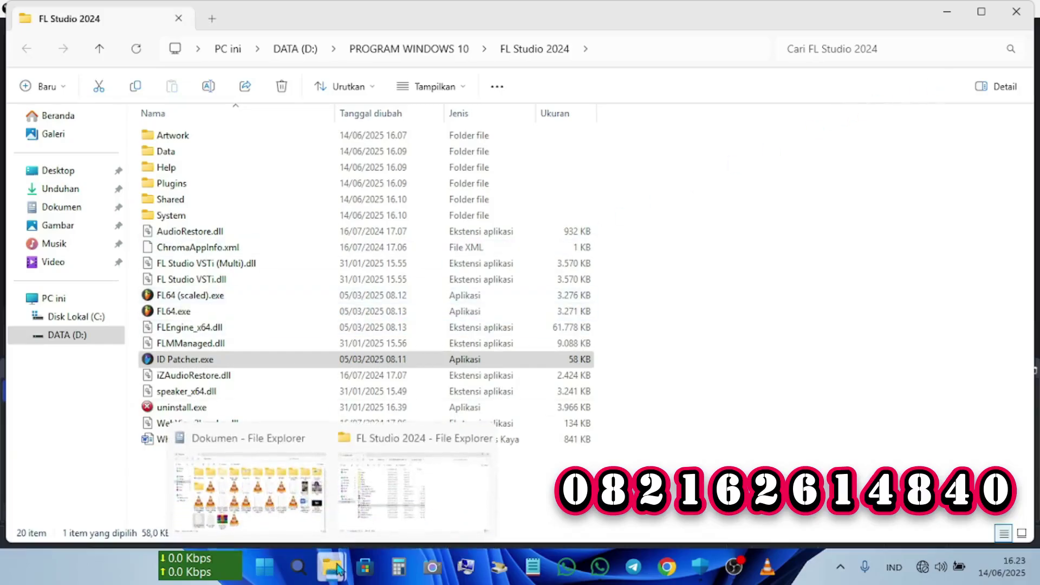
left_click(275, 480)
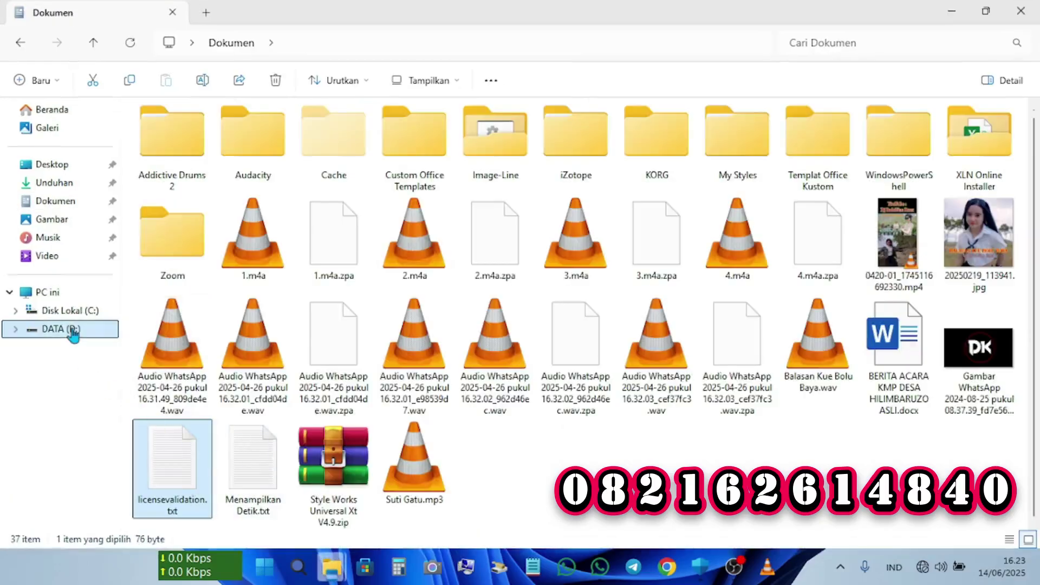
left_click(76, 328)
double_click(337, 162)
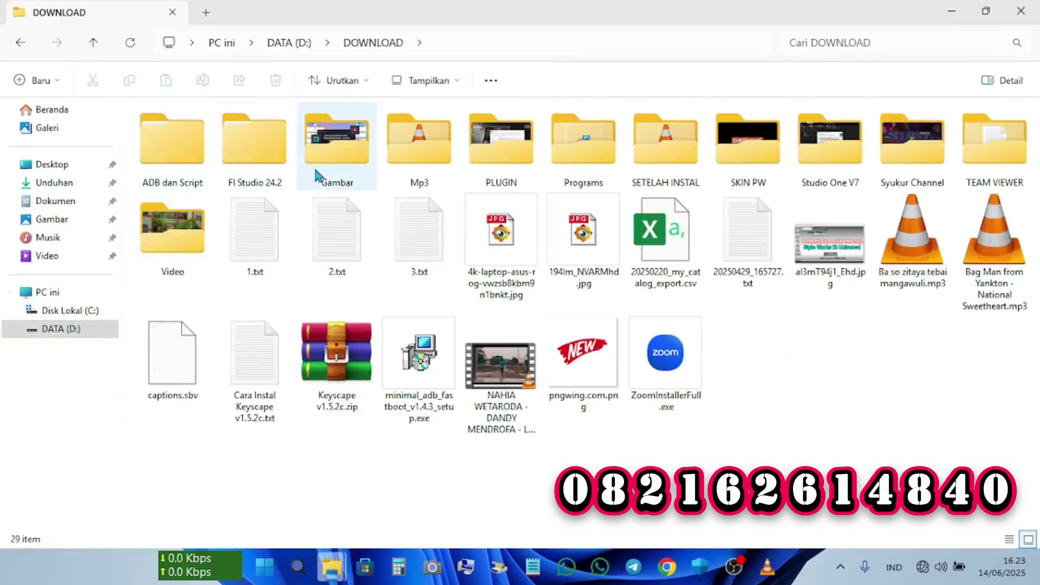
double_click(282, 169)
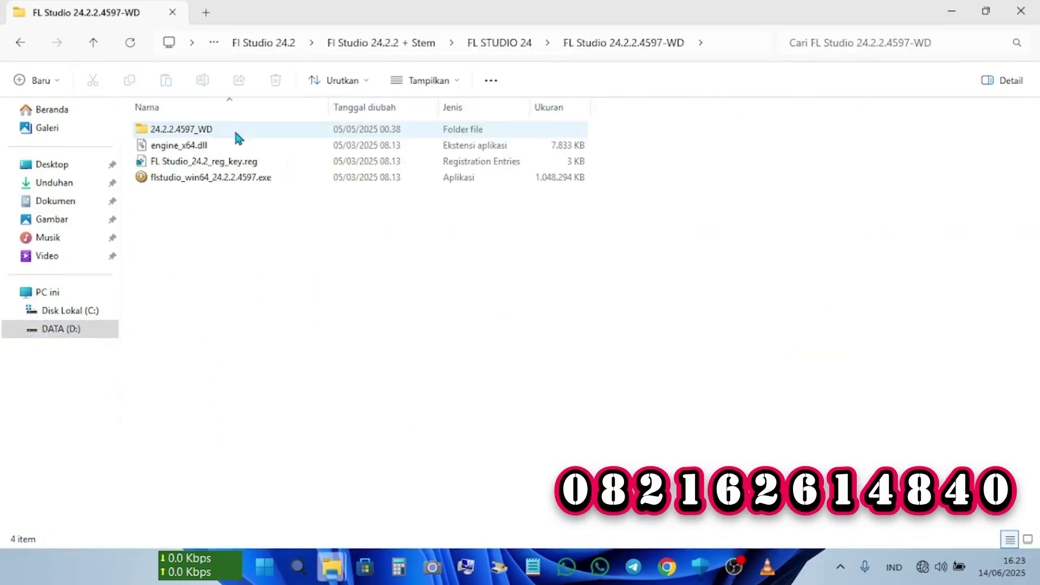
Copy engine_x64.dll into the FL Studio 2024 program folder with administrator permission and close both Explorer windows
left_click(154, 149)
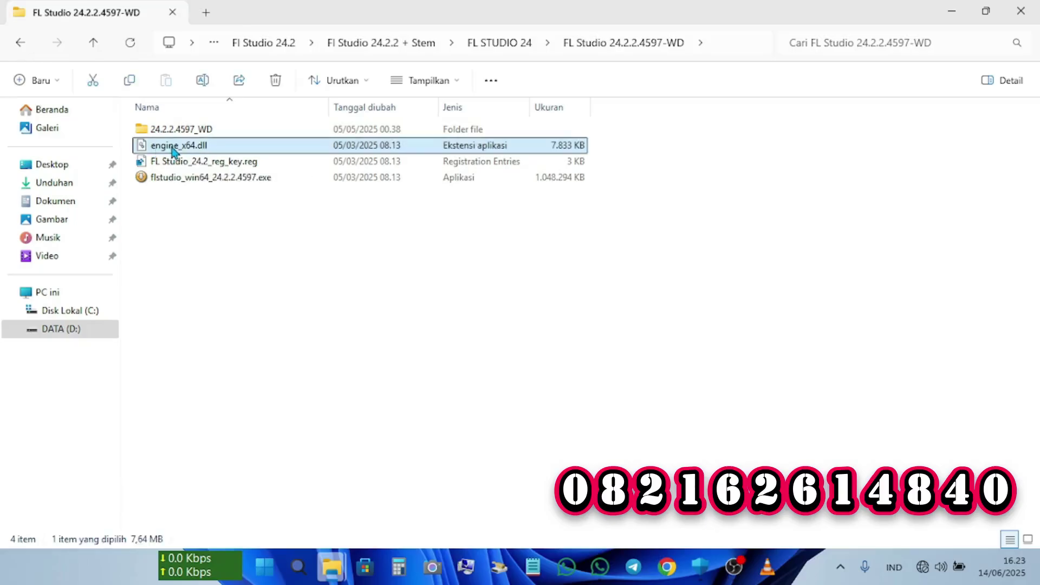
key("ctrl+c")
left_click(332, 567)
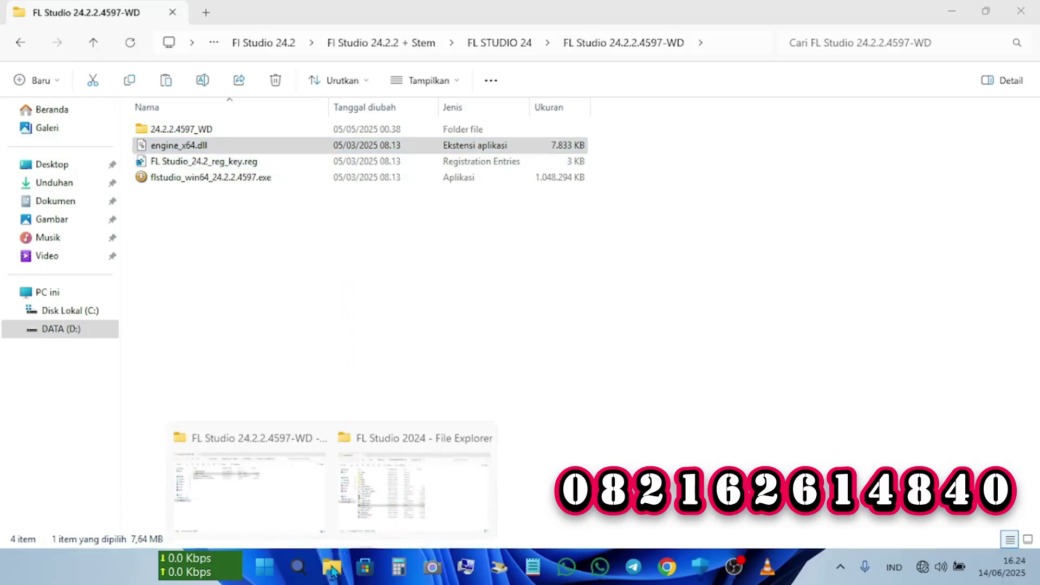
left_click(440, 475)
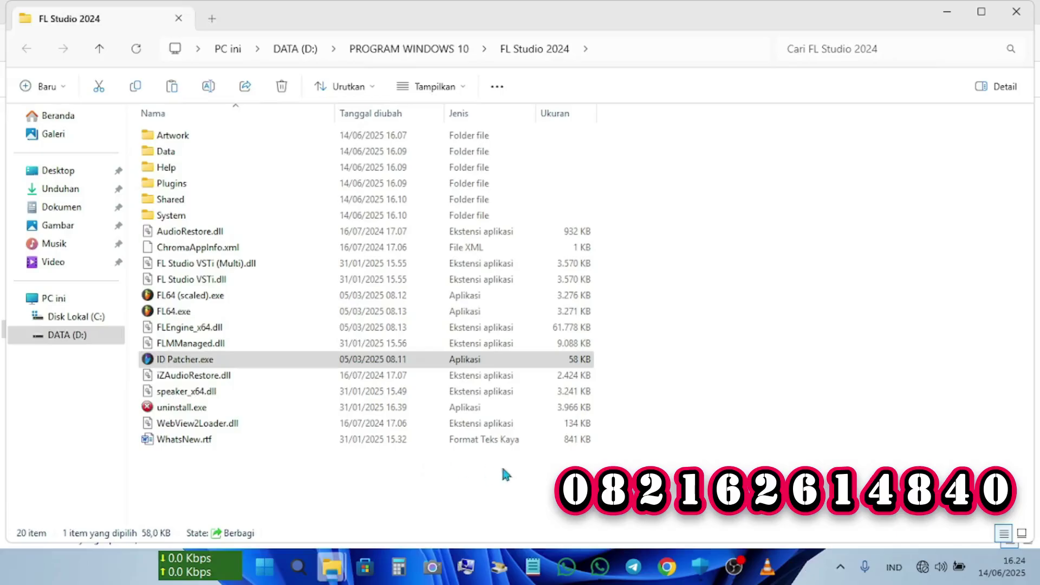
key("ctrl+v")
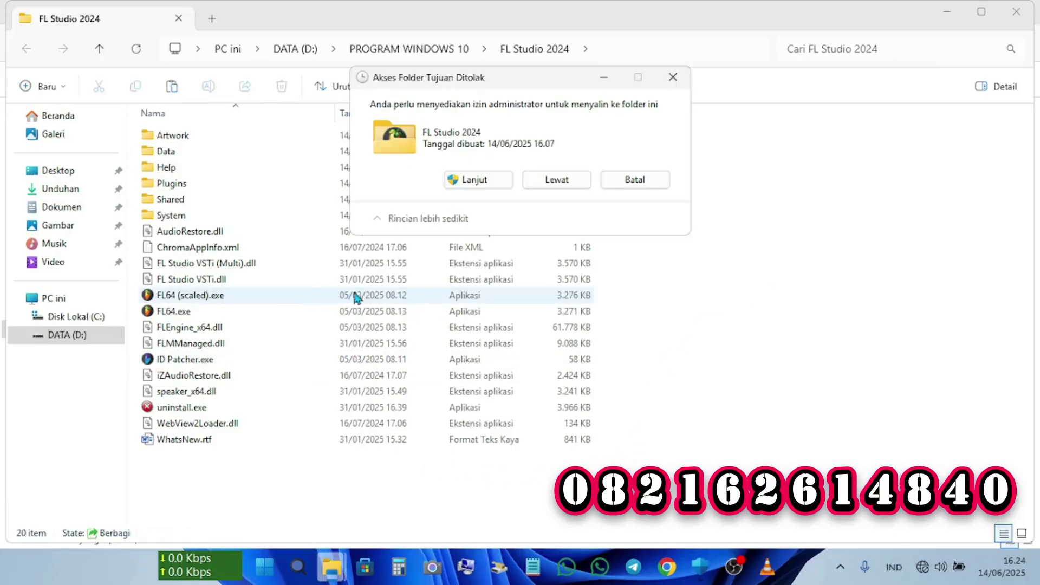
left_click(480, 180)
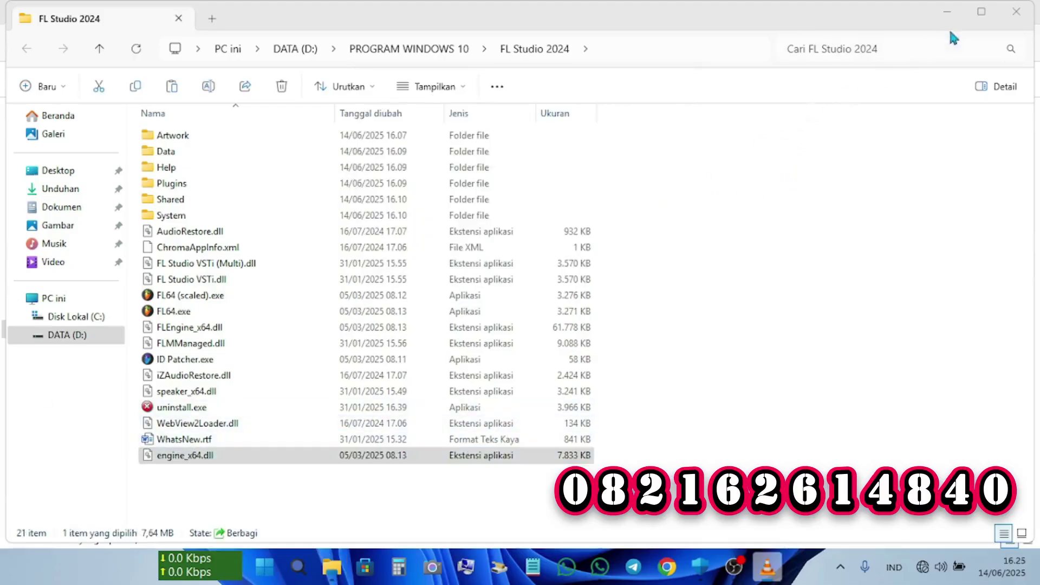
left_click(1017, 12)
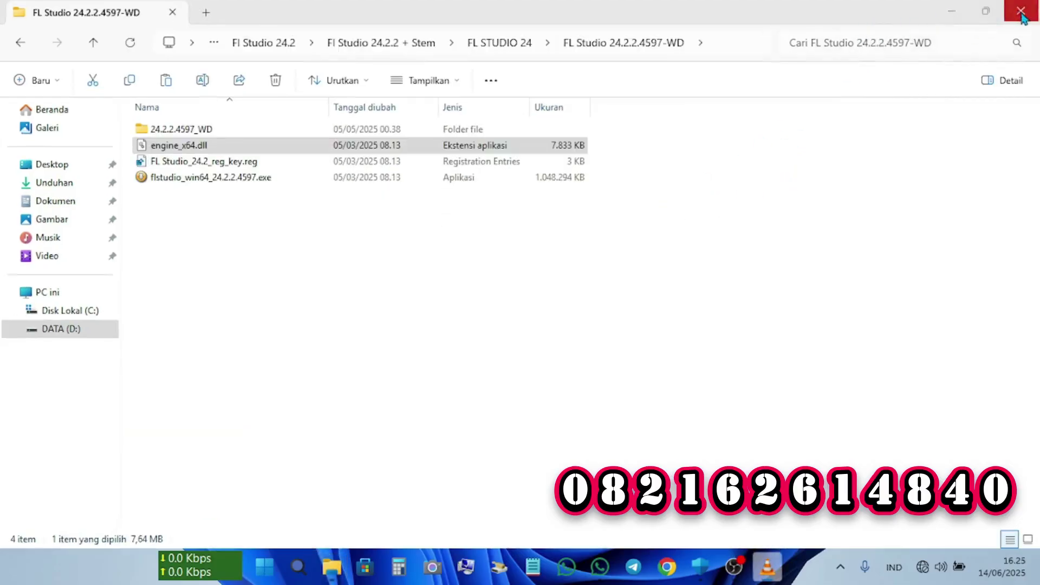
left_click(1021, 12)
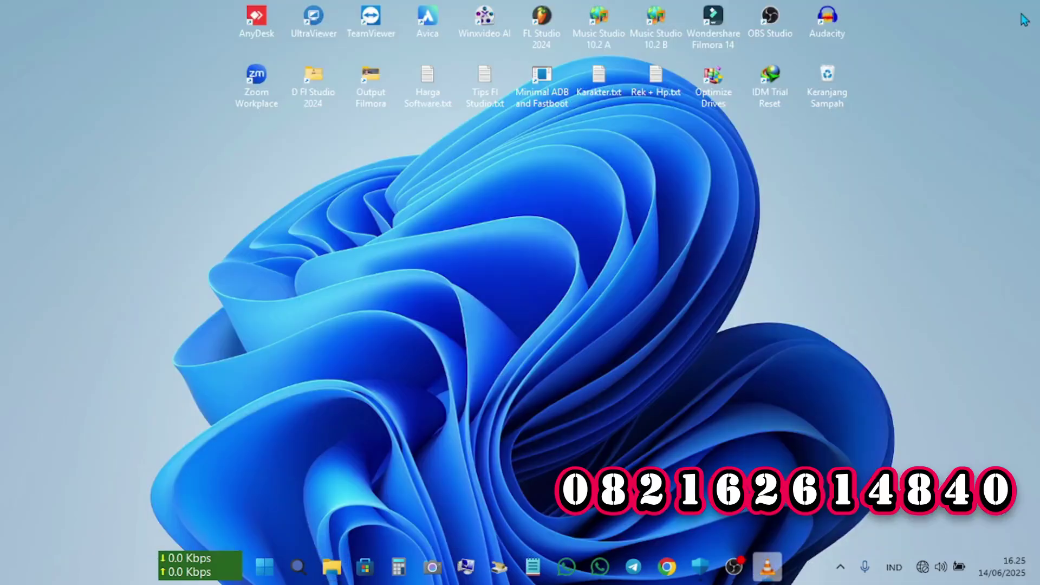
Launch FL Studio 2024, start a new Default (Basic 808 with limiter) project, and close the MIDI settings window
double_click(542, 24)
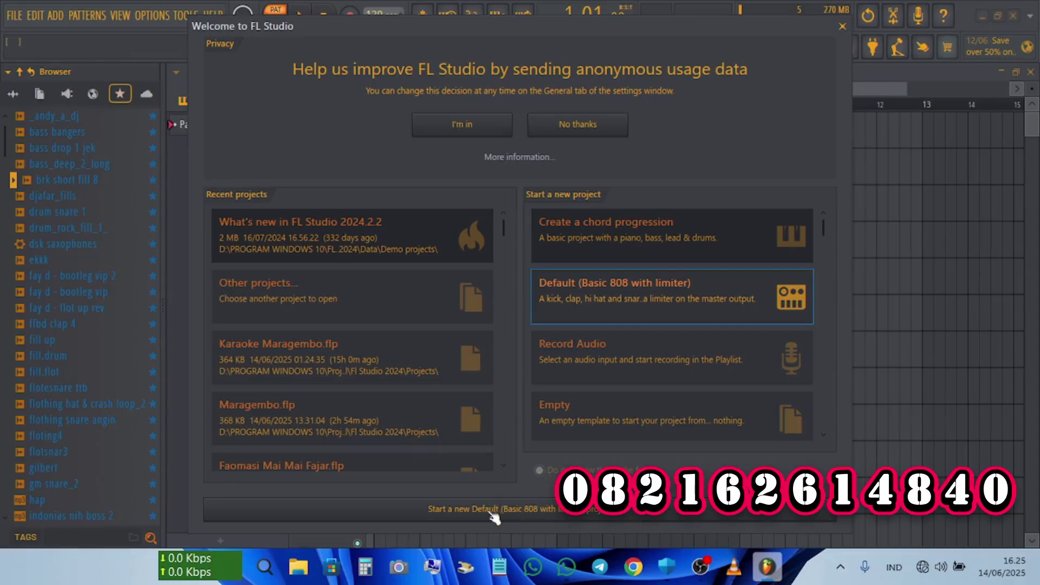
left_click(445, 510)
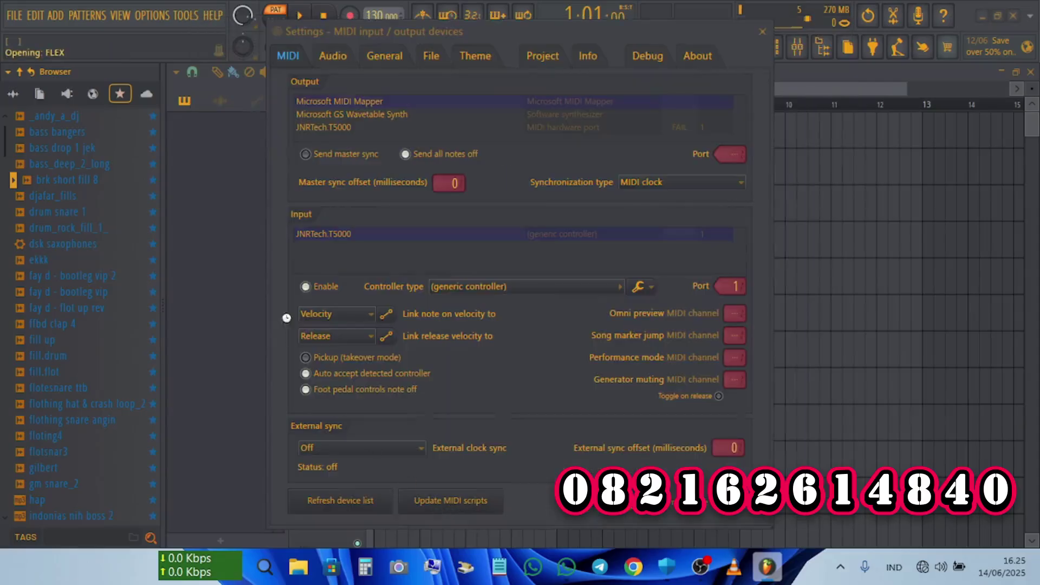
left_click(762, 32)
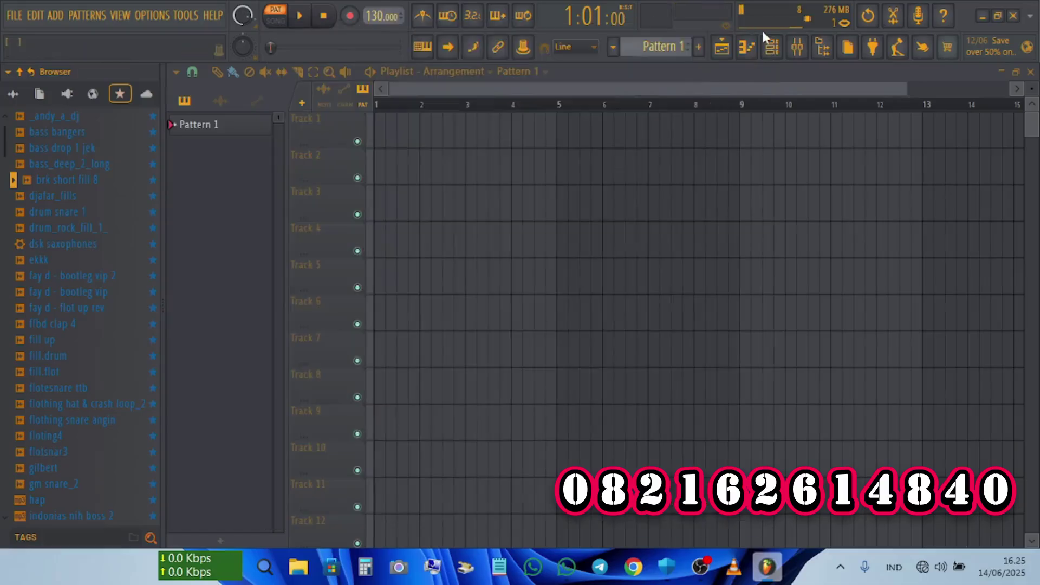
Examine the edition and registration status on FL Studio's About page, close it, and exit FL Studio
left_click(213, 17)
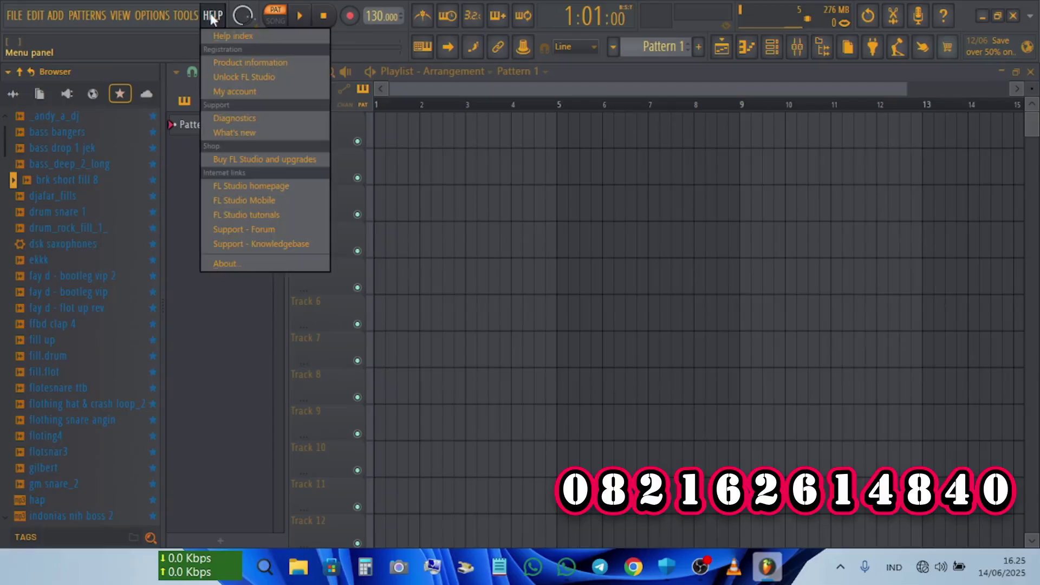
left_click(237, 263)
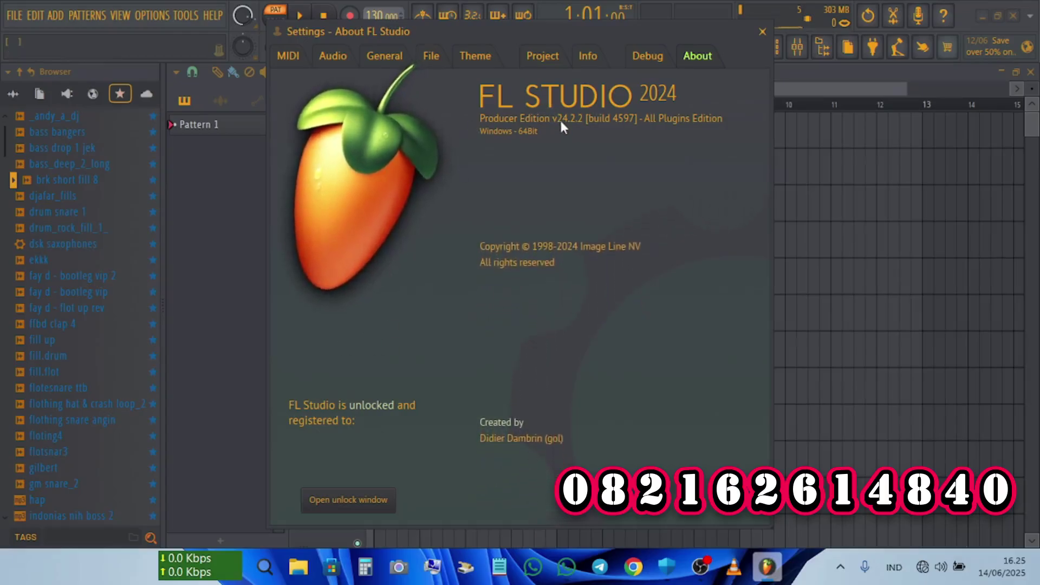
left_click(763, 32)
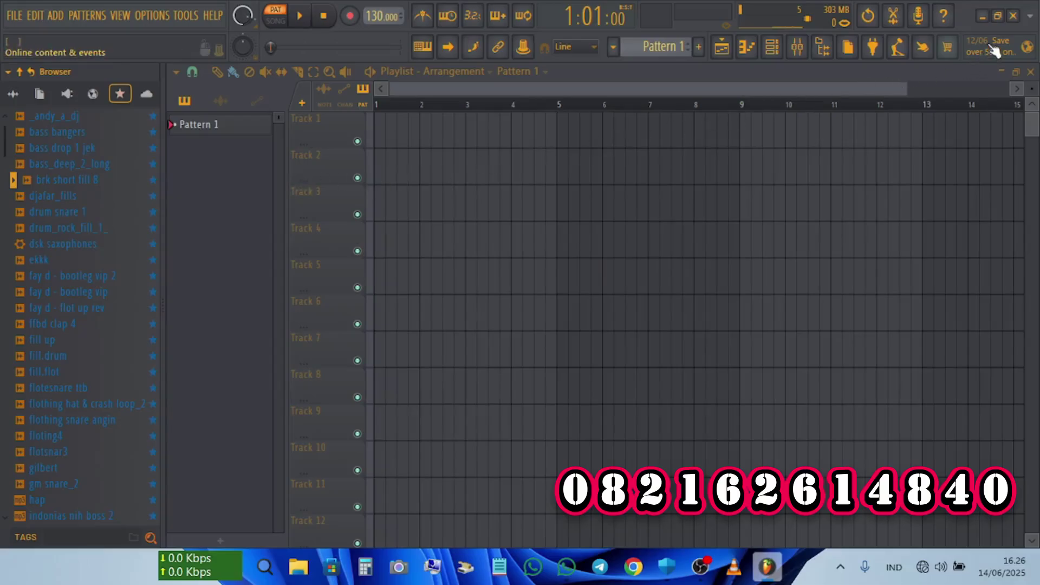
left_click(1013, 17)
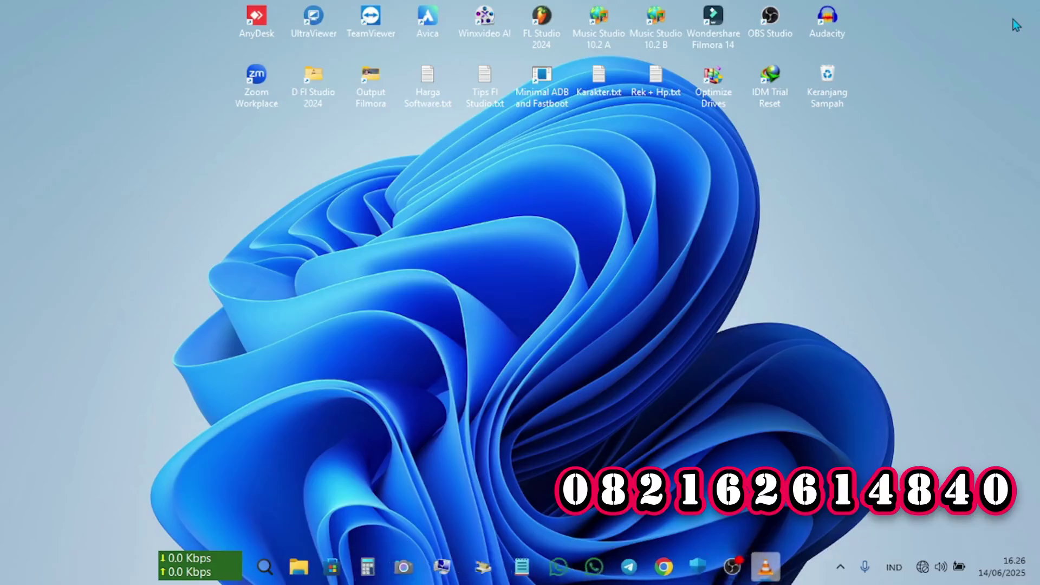